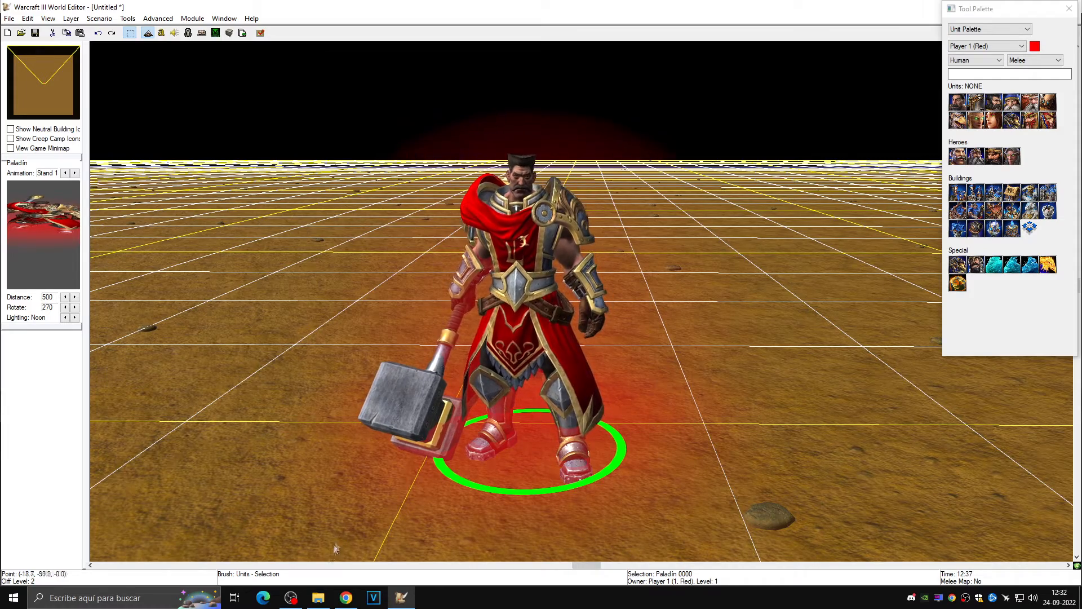
Switch to Chrome and examine the Hive Workshop page for Nazgrim, knight of the Ebon Blade, including its full-body preview image
key(alt+Tab)
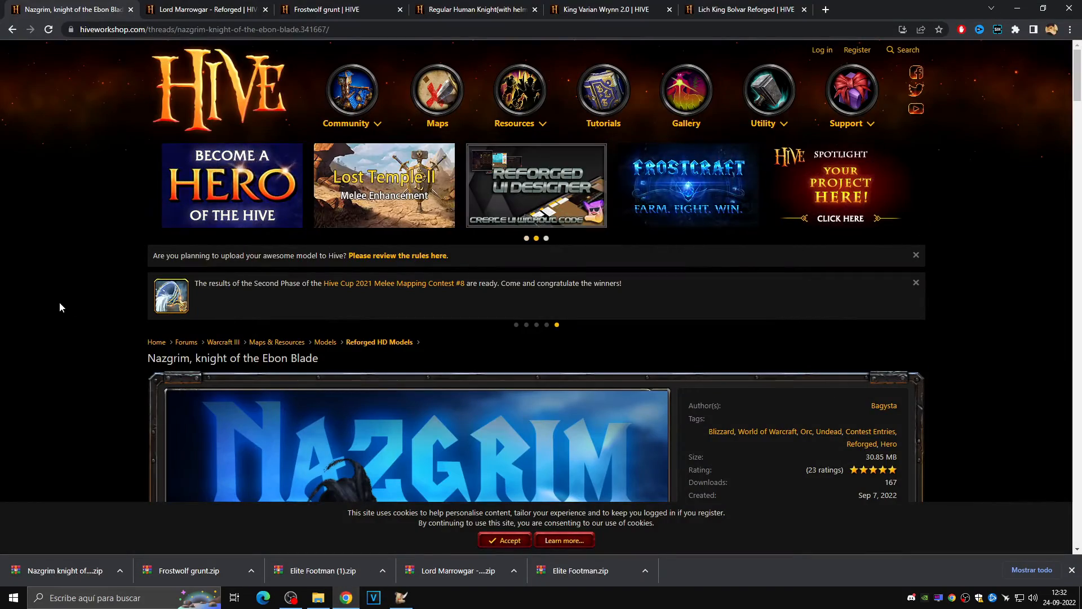
scroll(59, 302, down, 5)
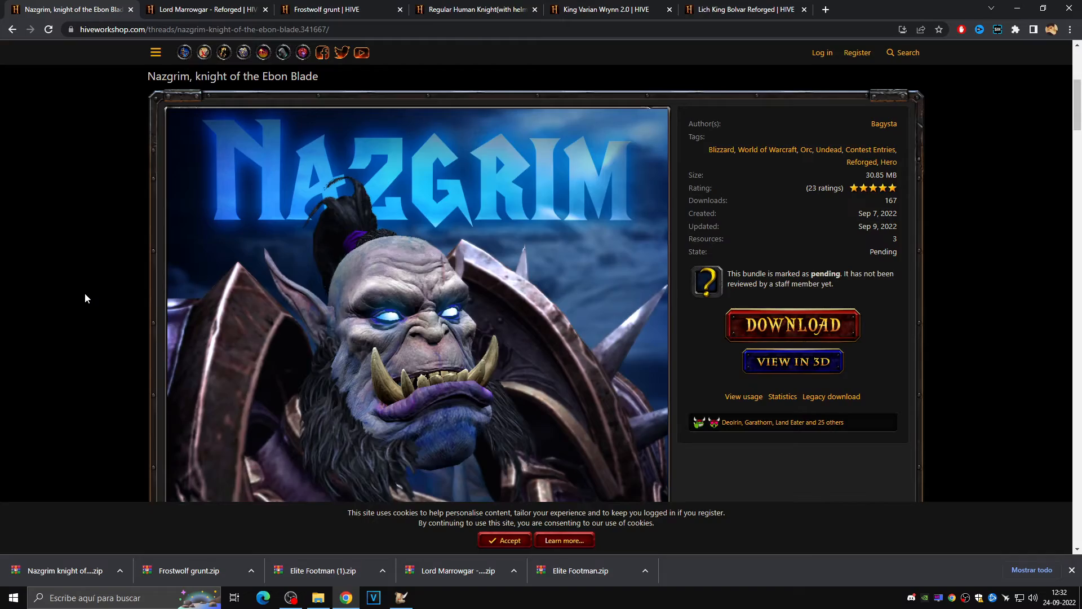
scroll(86, 294, down, 9)
scroll(84, 293, down, 5)
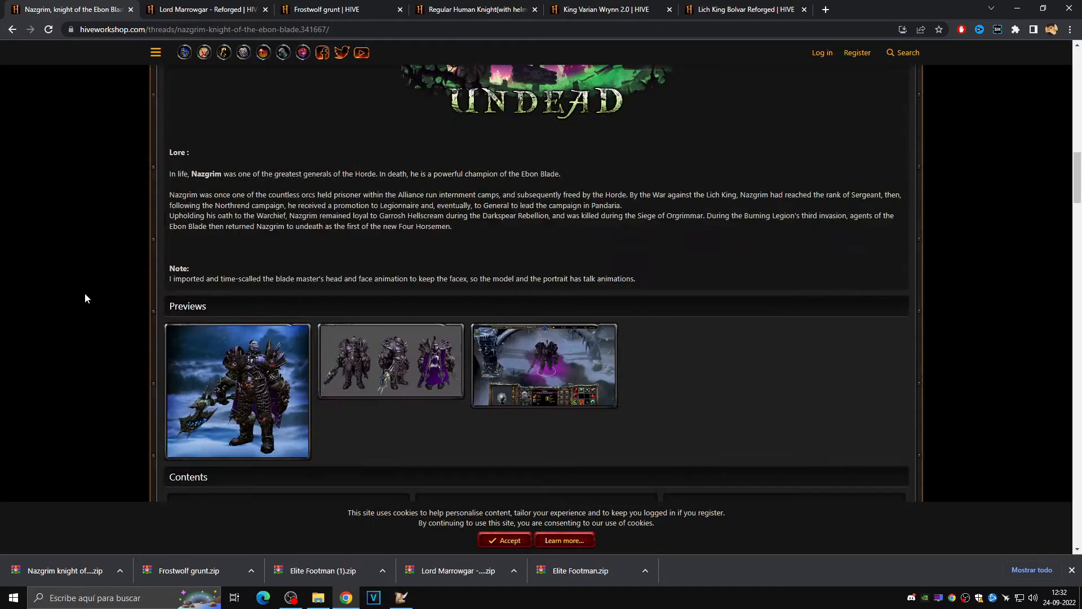
scroll(87, 288, up, 6)
scroll(94, 276, down, 6)
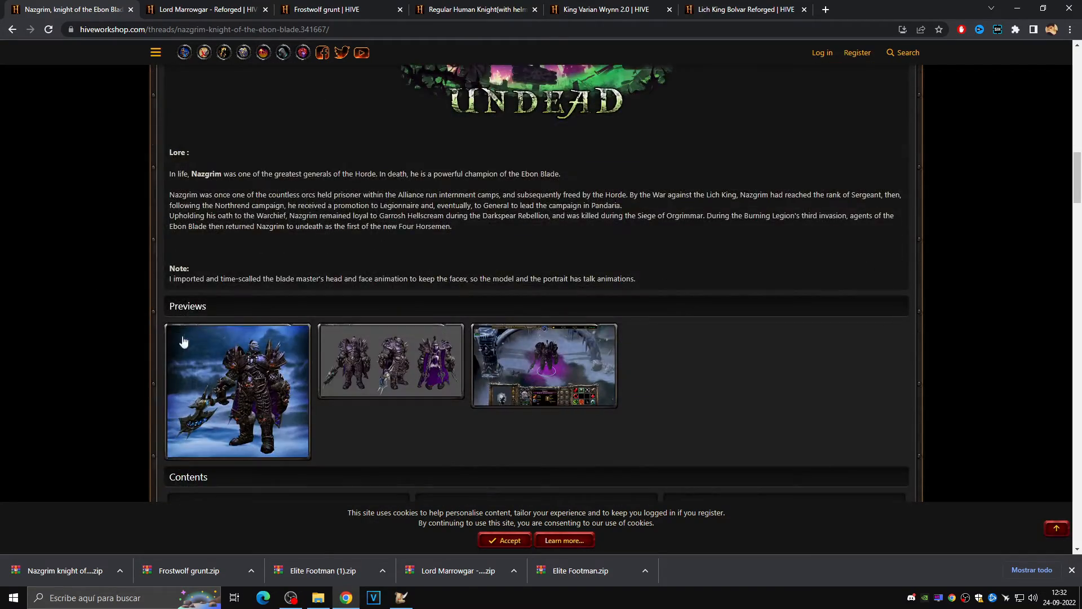
scroll(203, 327, down, 1)
click(217, 308)
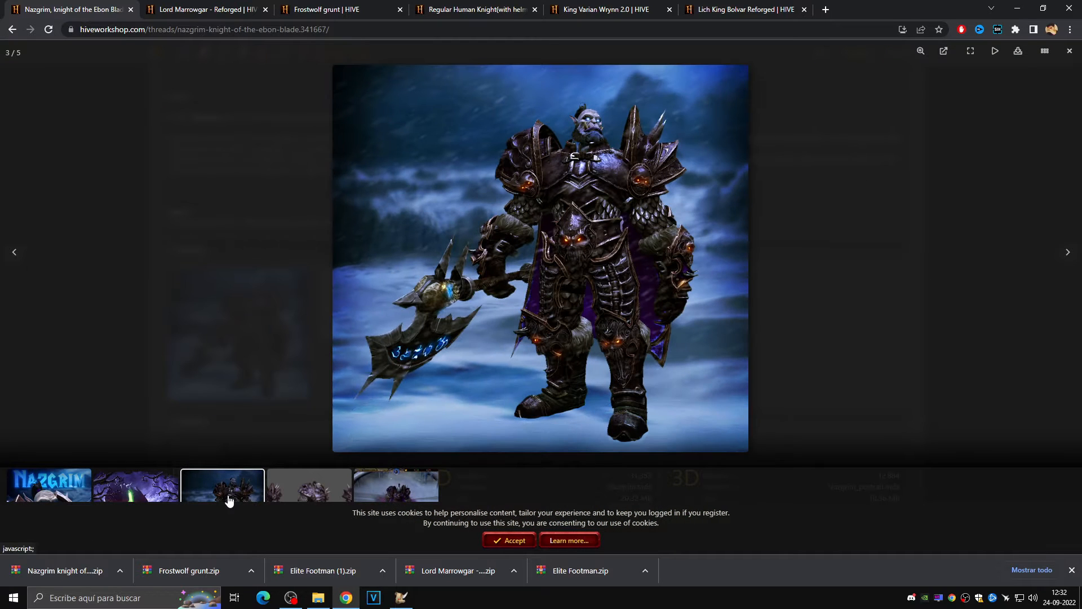
click(1077, 51)
scroll(758, 235, up, 5)
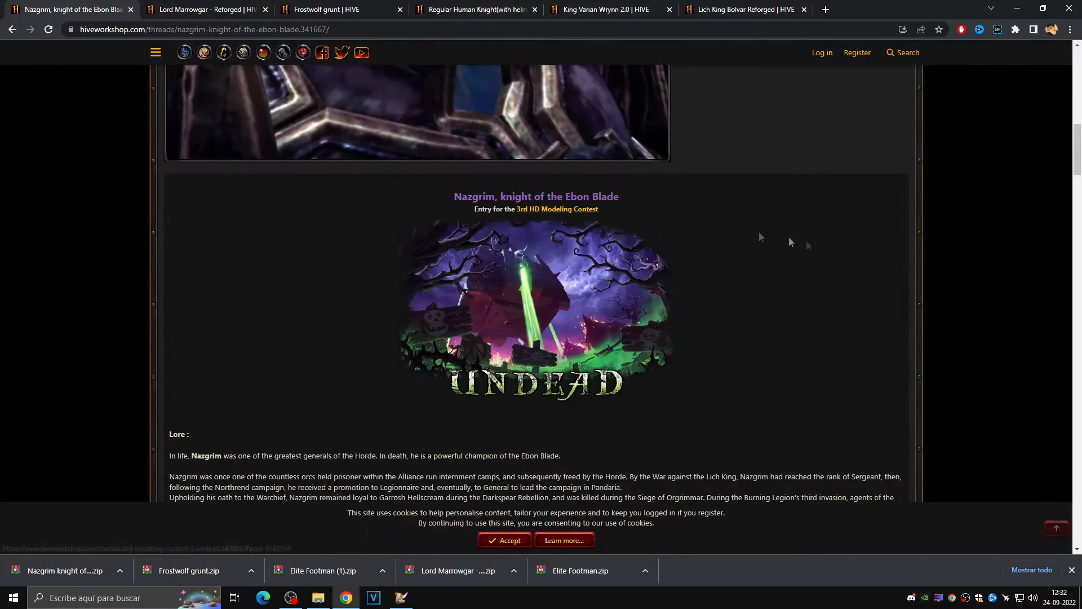
scroll(790, 242, up, 7)
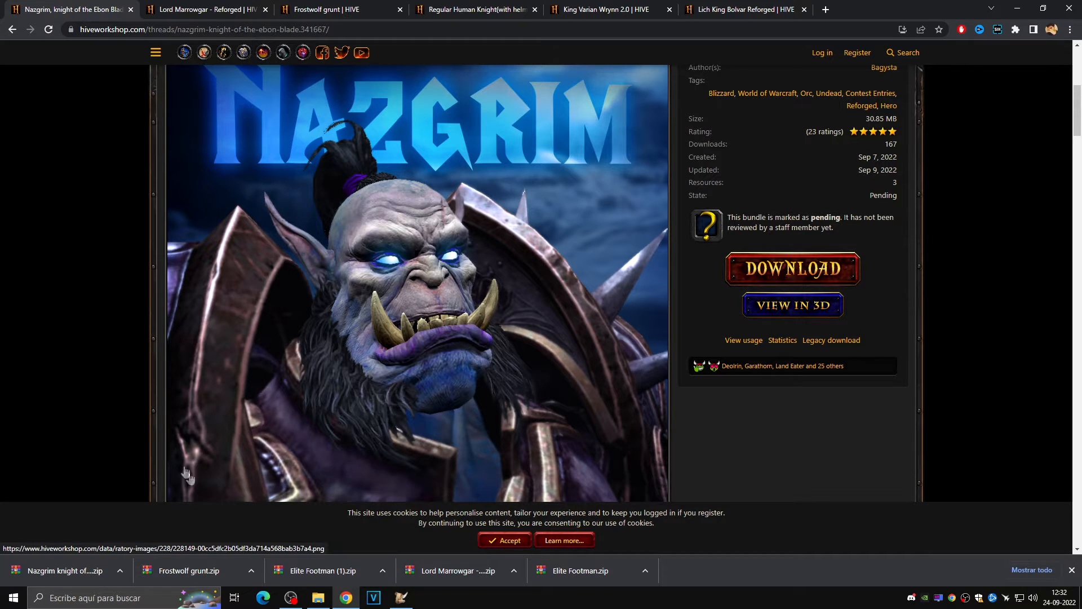
Extract the downloaded Nazgrim knight of the Ebon Blade archive in the downloads folder and open its folder
click(122, 572)
click(183, 532)
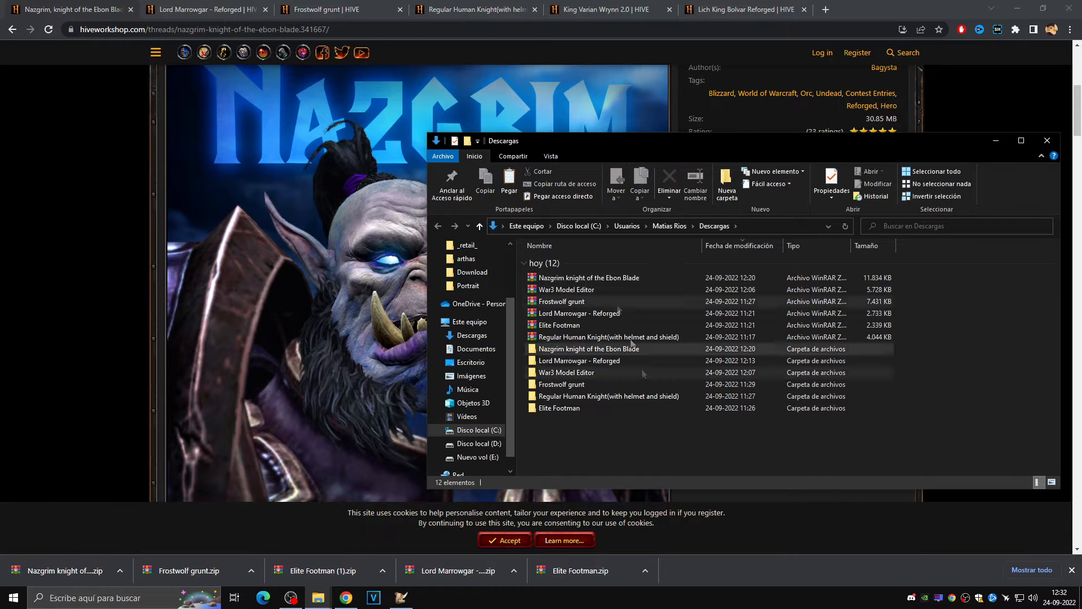
key(ctrl+a)
right_click(608, 276)
click(591, 277)
right_click(591, 277)
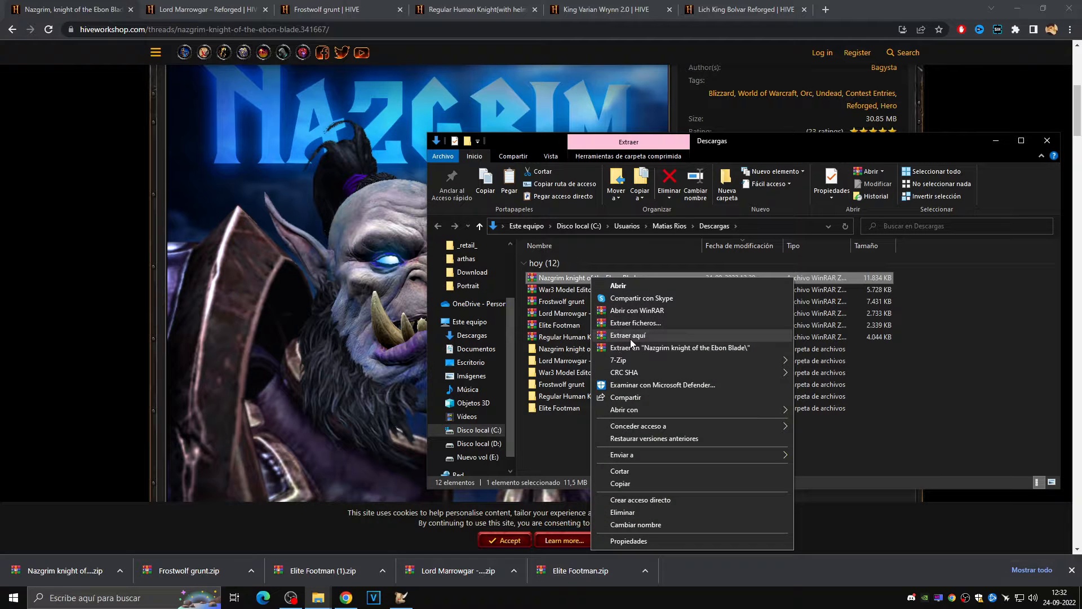
click(630, 336)
double_click(577, 354)
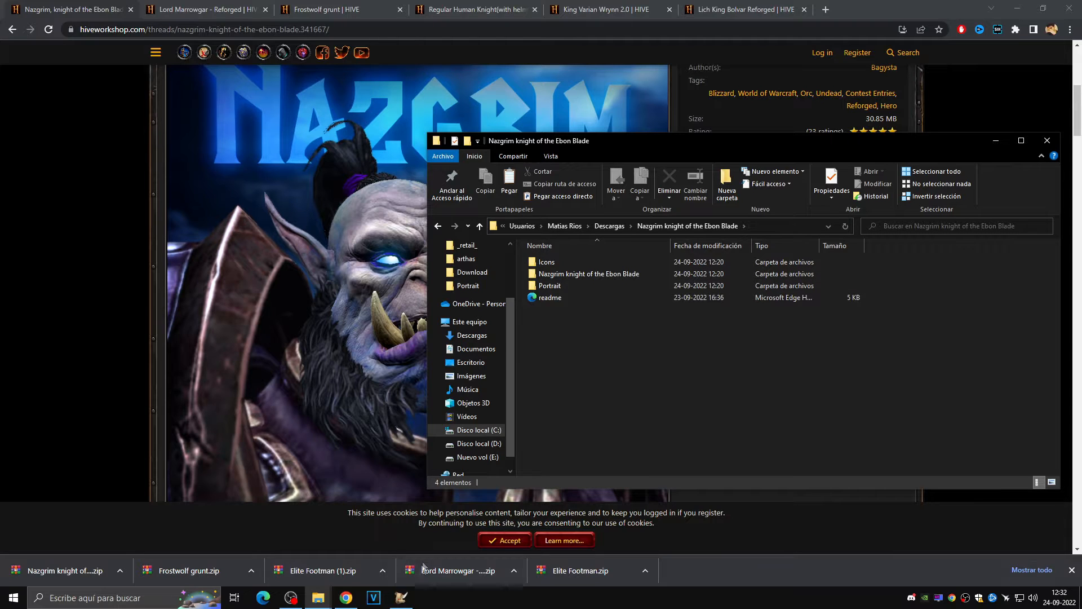
Switch to the World Editor and import Nazgrim.mdx from the downloaded Nazgrim knight of the Ebon Blade folder into the asset manager
click(400, 597)
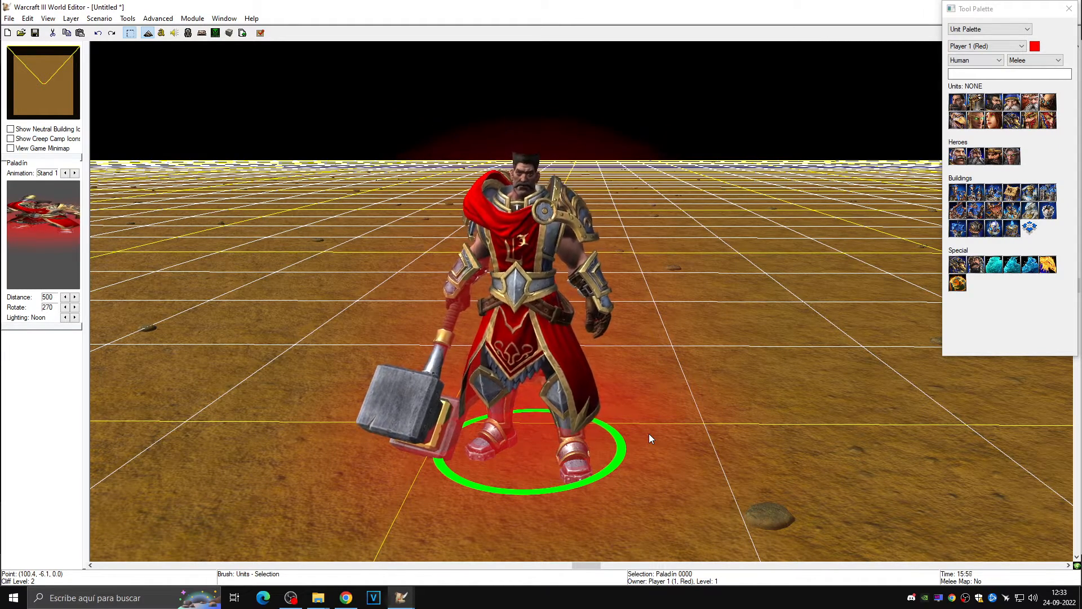
key(F12)
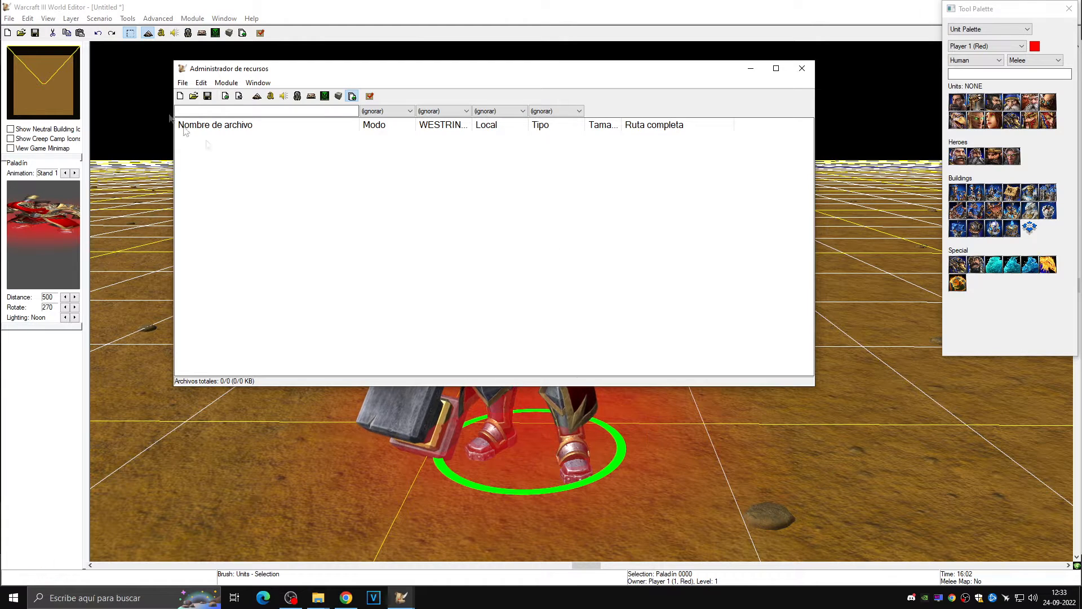
click(182, 83)
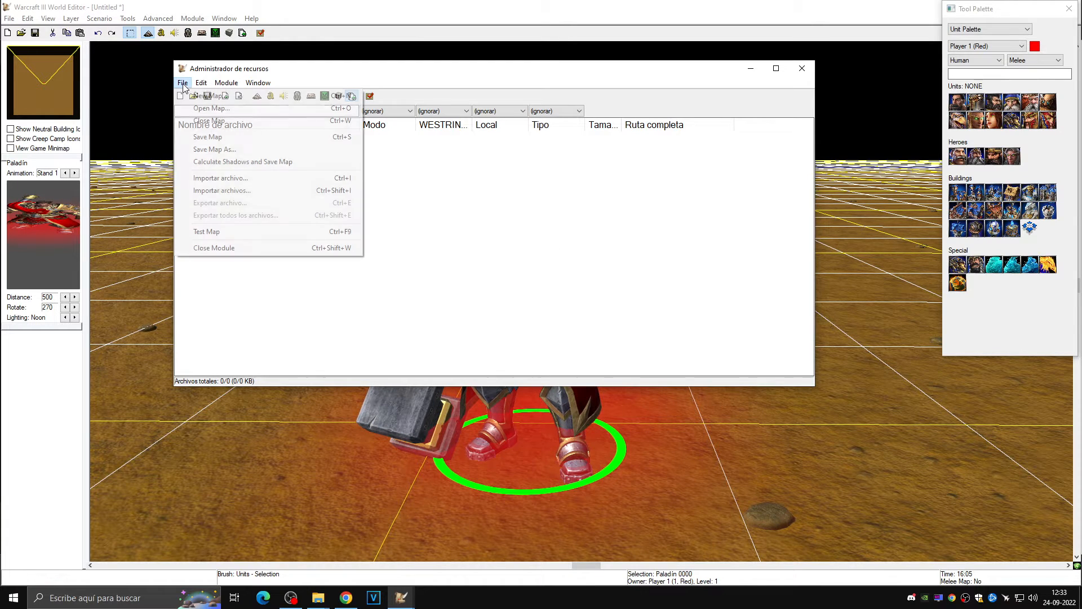
click(221, 178)
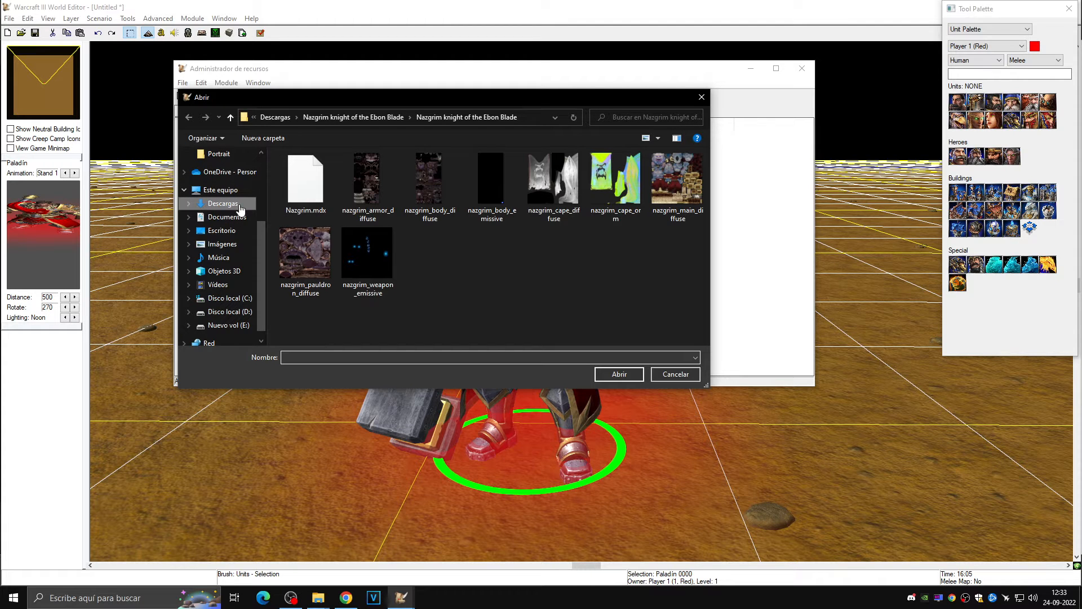
click(239, 205)
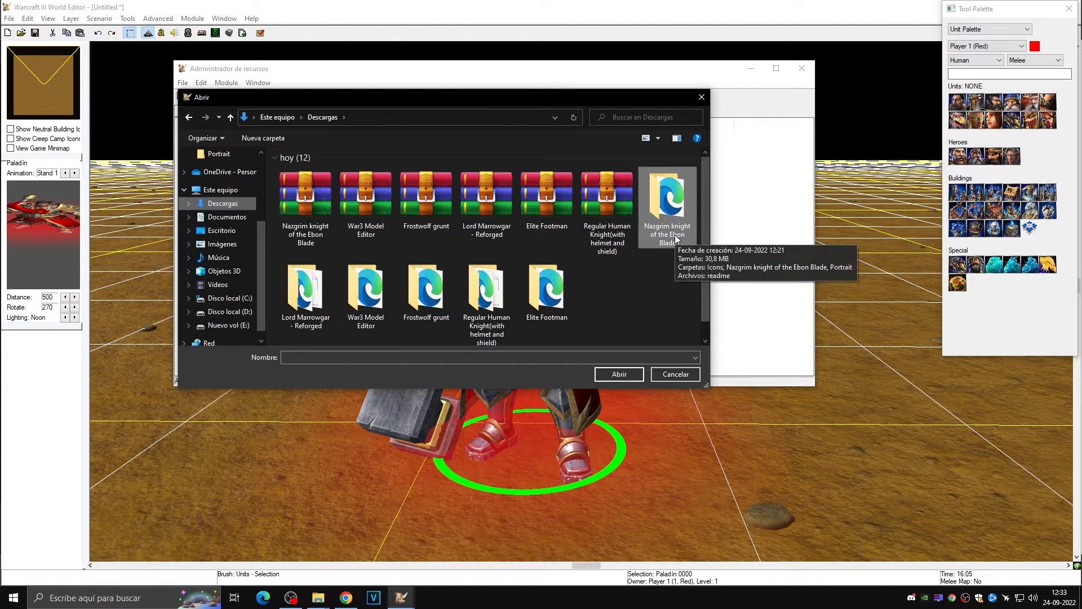
double_click(671, 203)
double_click(311, 185)
click(293, 175)
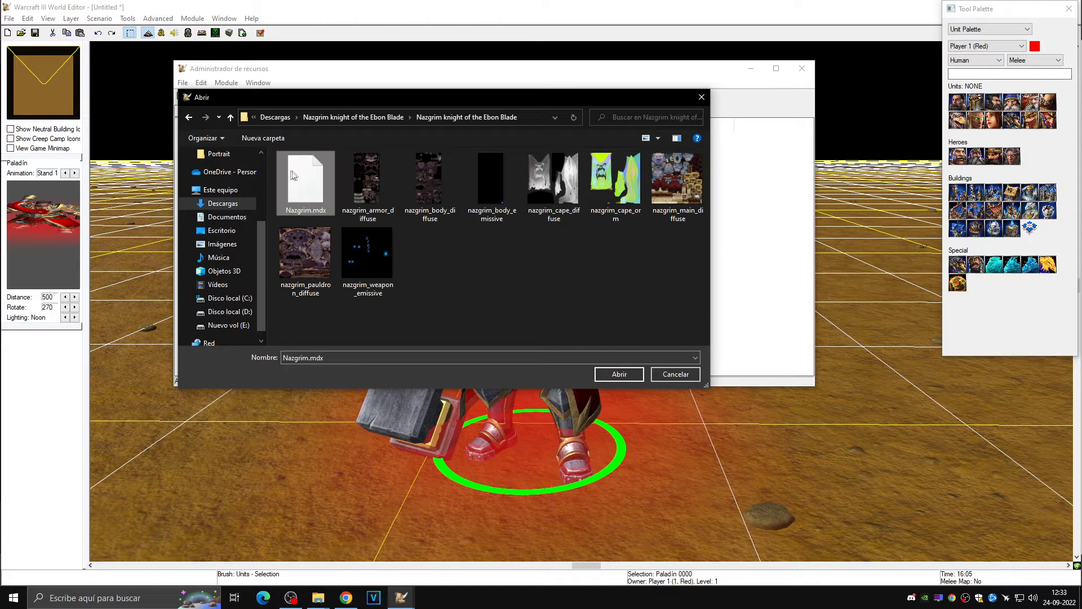
click(630, 378)
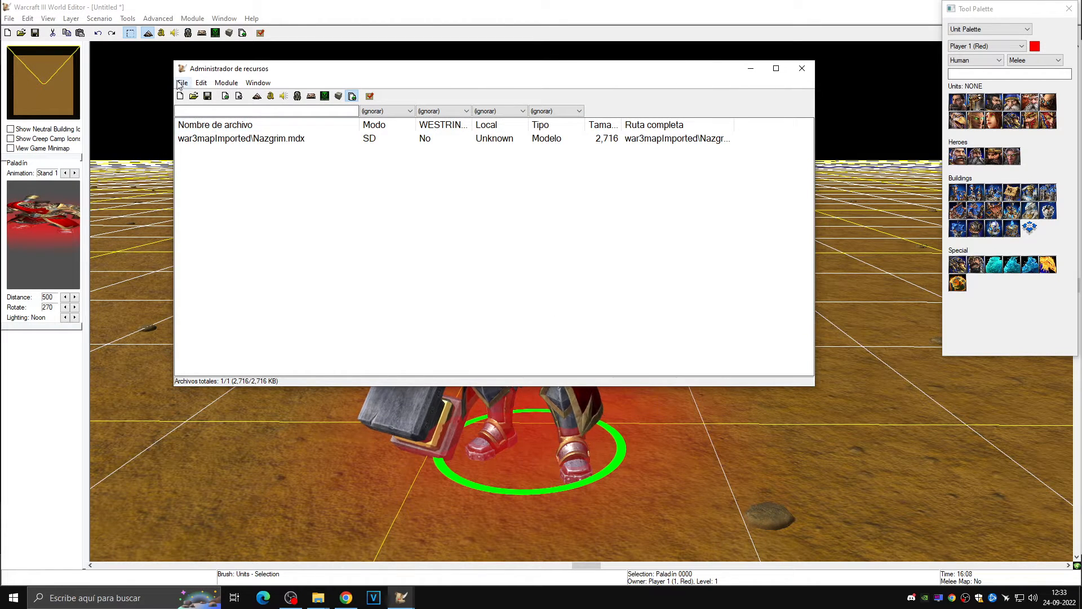
Import the nazgrim_armor_diffuse, nazgrim_body_diffuse and nazgrim_body_emissive textures from the Nazgrim model folder one by one
click(181, 83)
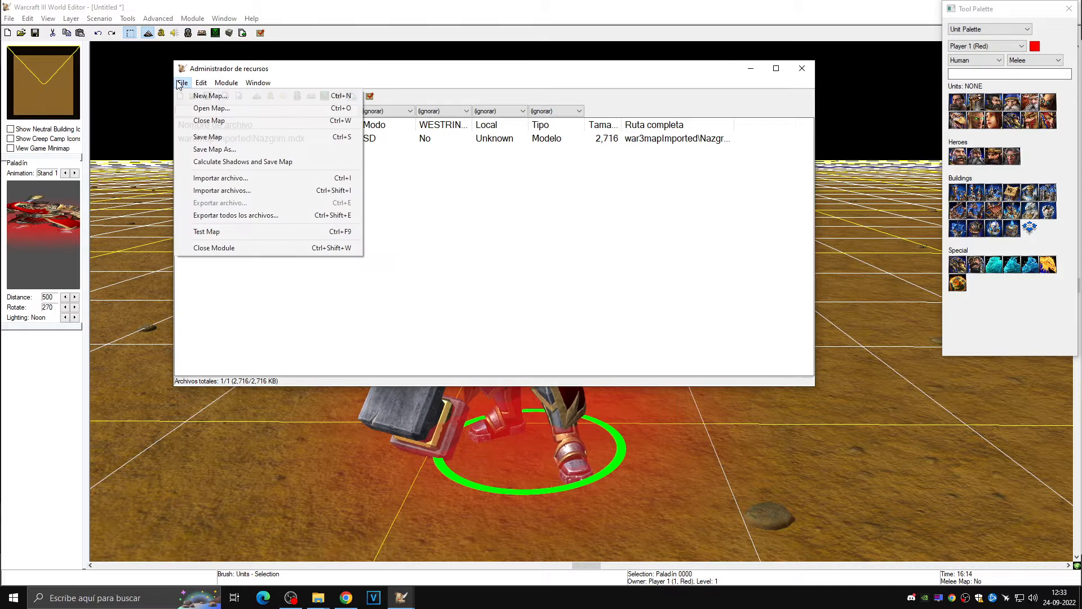
click(221, 180)
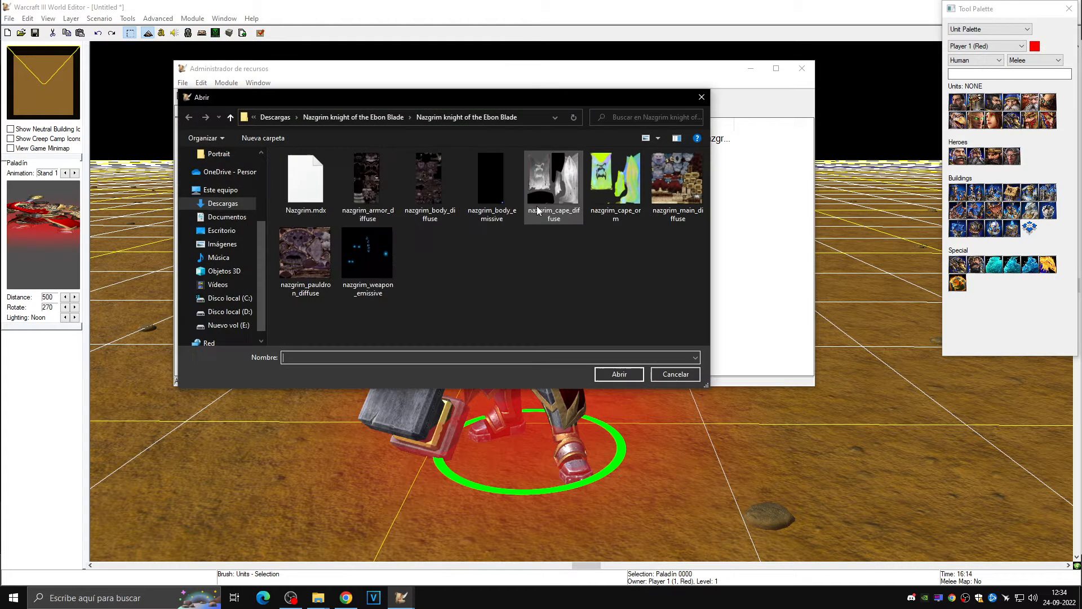
click(383, 179)
click(607, 374)
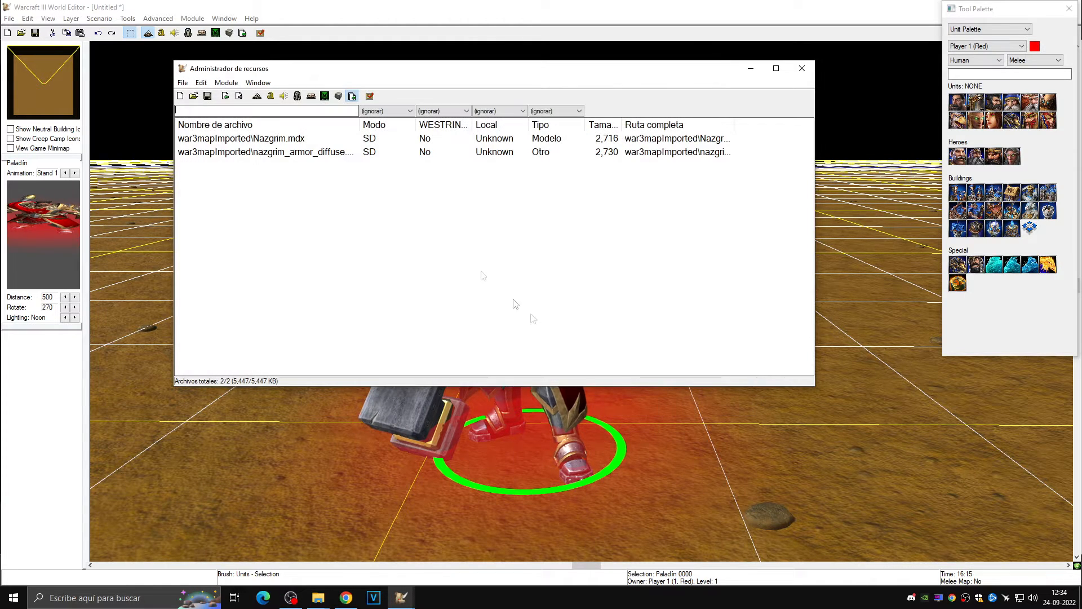
click(183, 83)
click(225, 179)
double_click(431, 178)
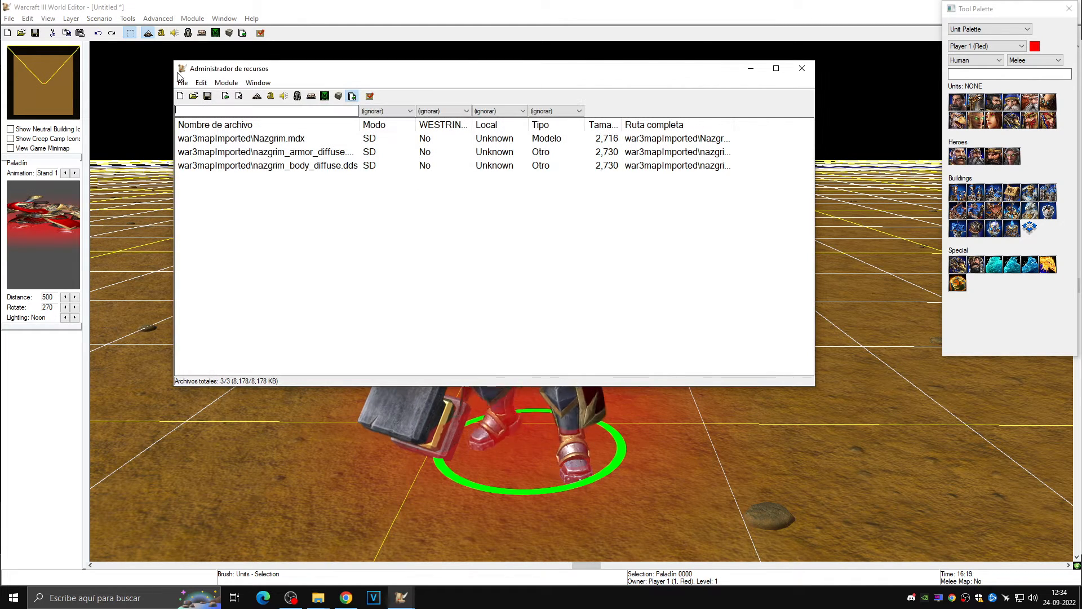
click(183, 82)
click(225, 179)
double_click(505, 179)
Import the two cape textures, nazgrim_cape_diffuse and nazgrim_cape_orm, into the map's assets
click(182, 83)
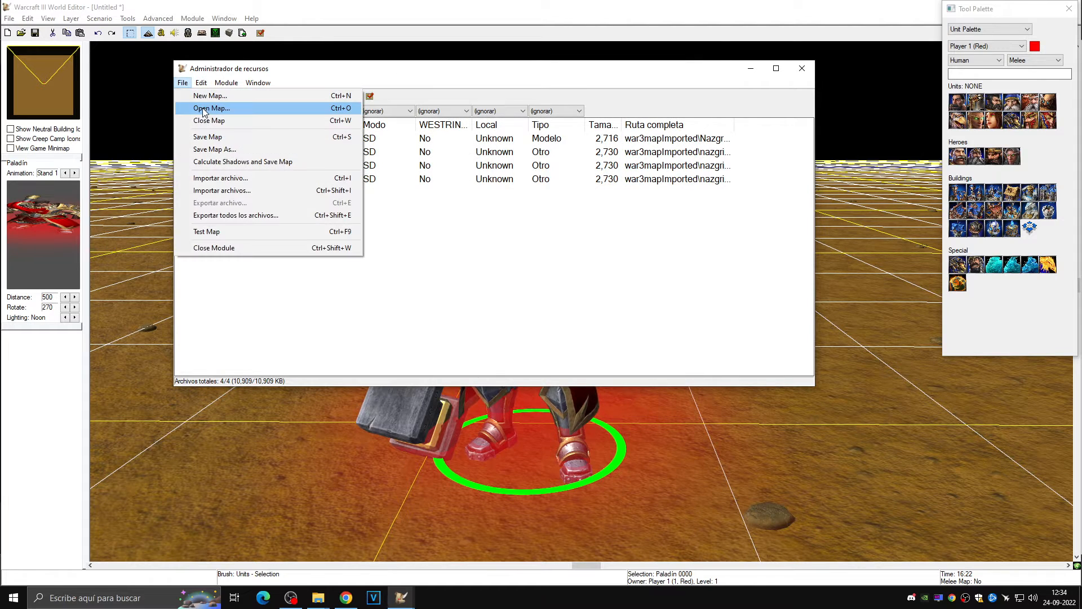
click(221, 178)
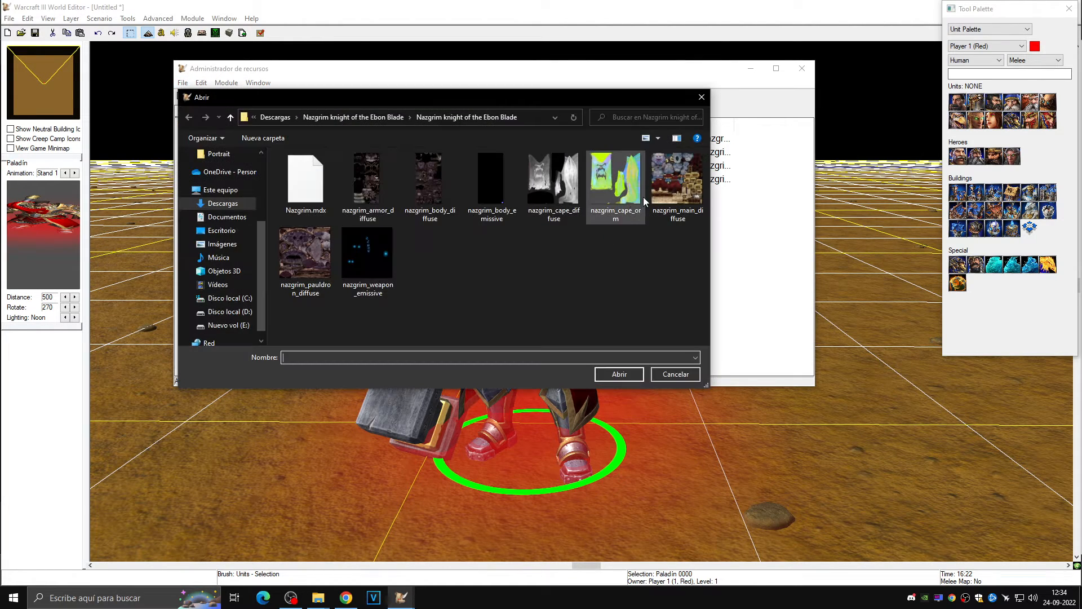
double_click(549, 178)
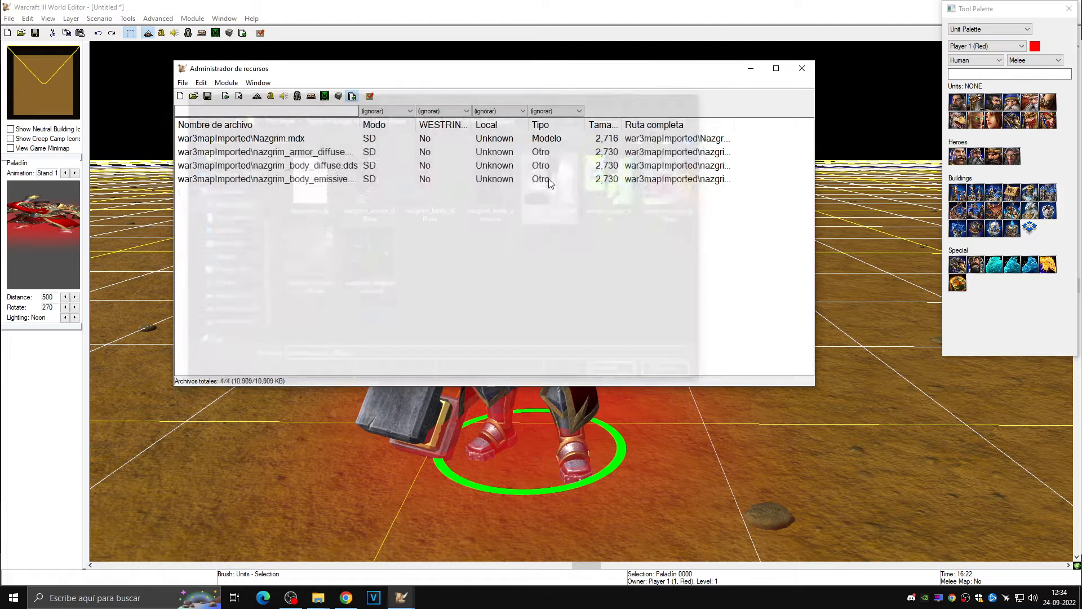
click(183, 83)
click(229, 179)
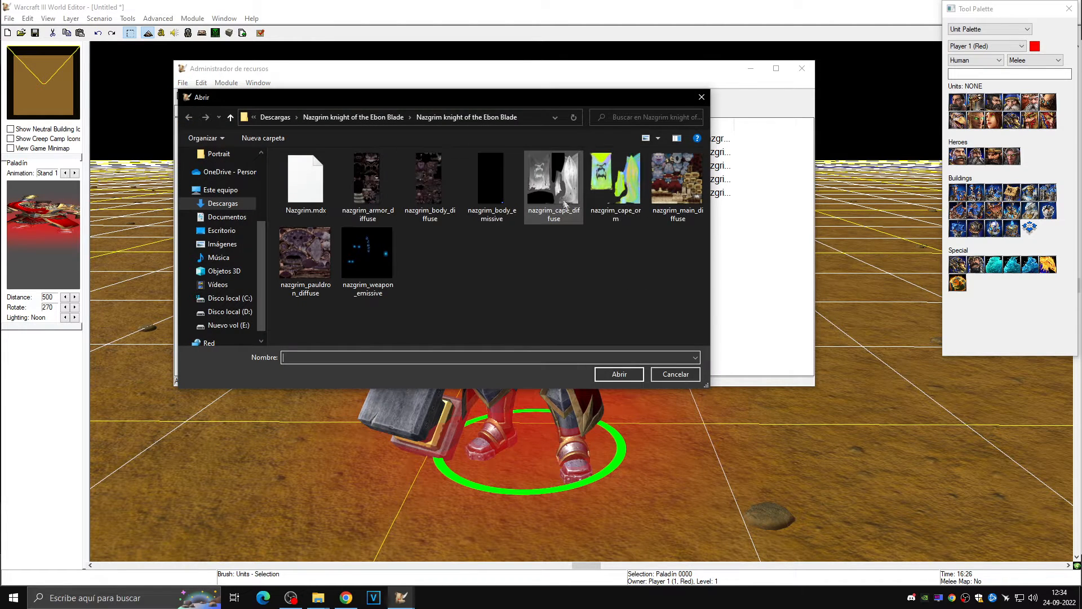
double_click(605, 201)
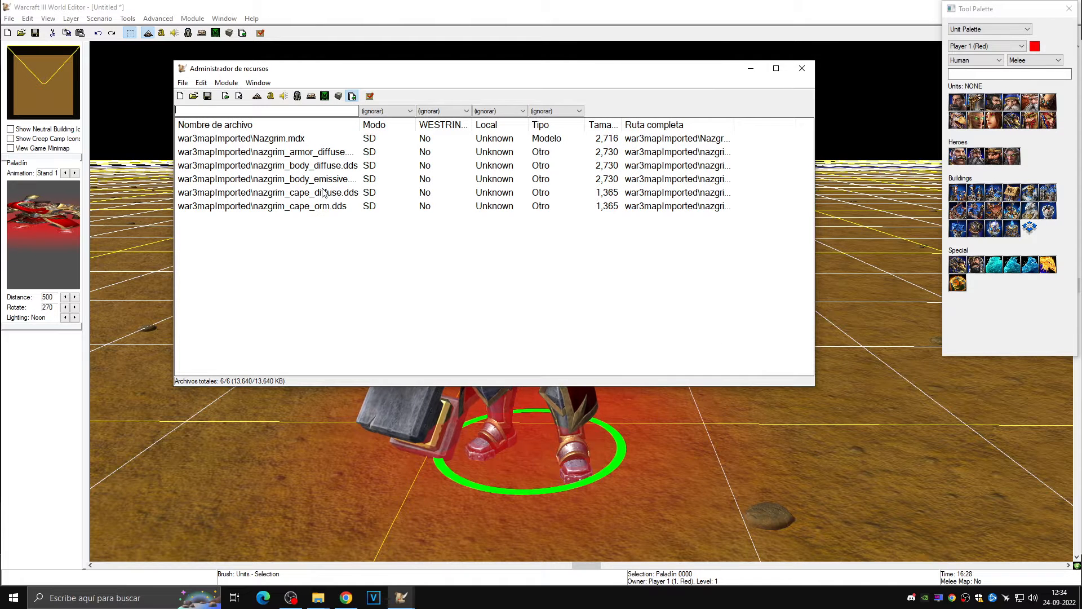
Import the remaining Nazgrim textures: nazgrim_main_diffuse, nazgrim_pauldron_diffuse and nazgrim_weapon_emissive
click(183, 83)
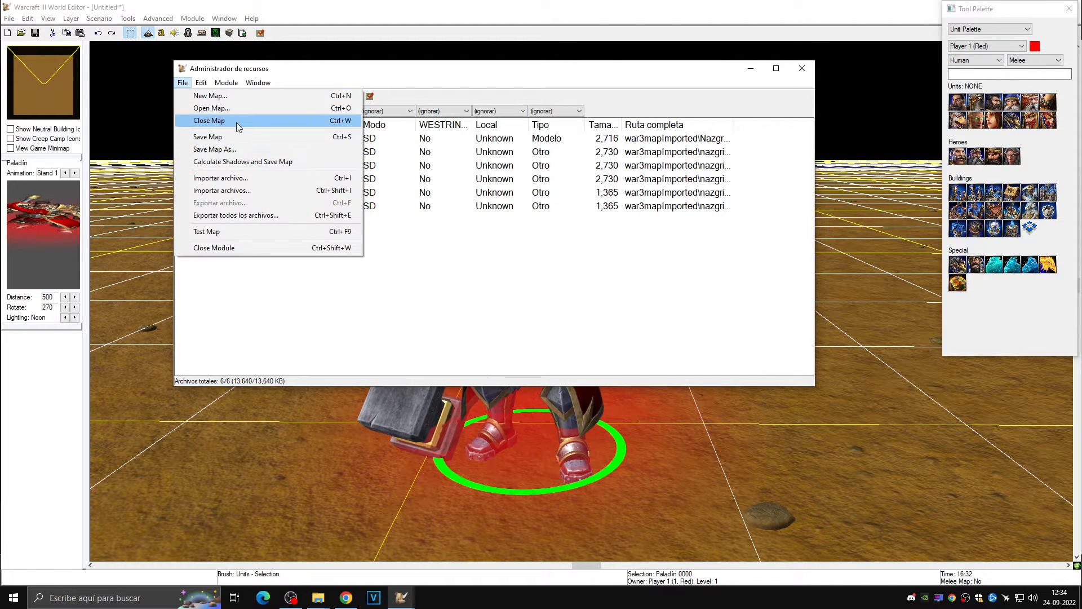
click(238, 191)
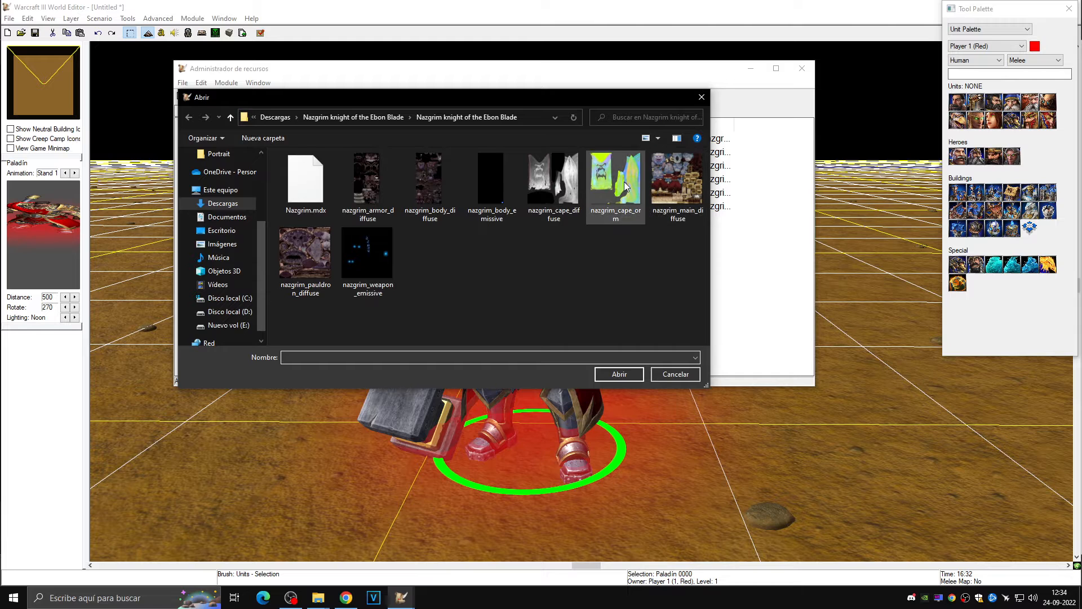
double_click(671, 187)
click(182, 83)
click(220, 190)
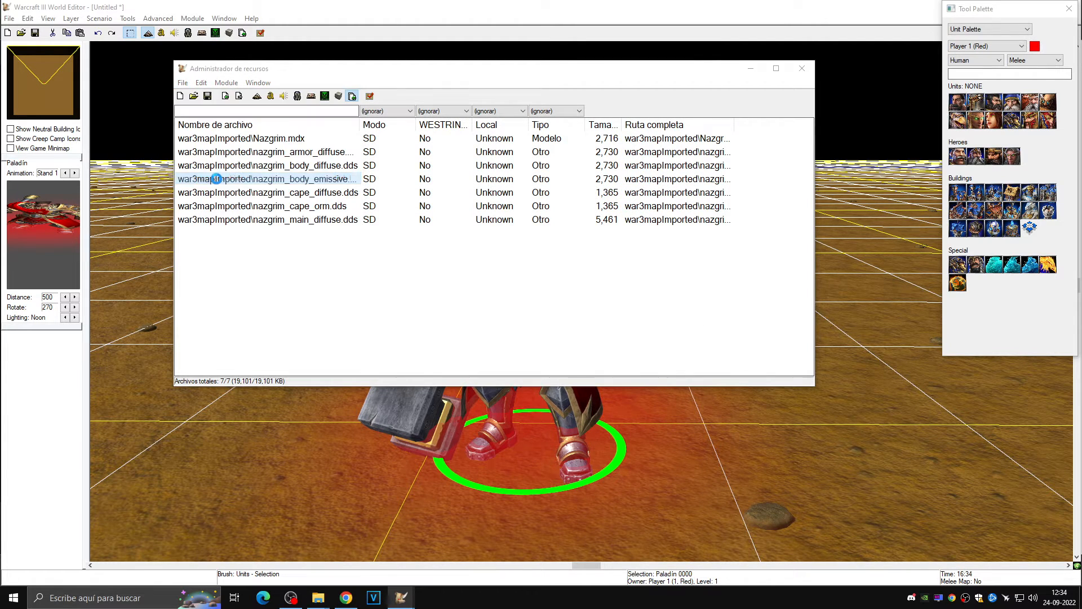
double_click(295, 252)
click(182, 83)
click(242, 178)
double_click(359, 270)
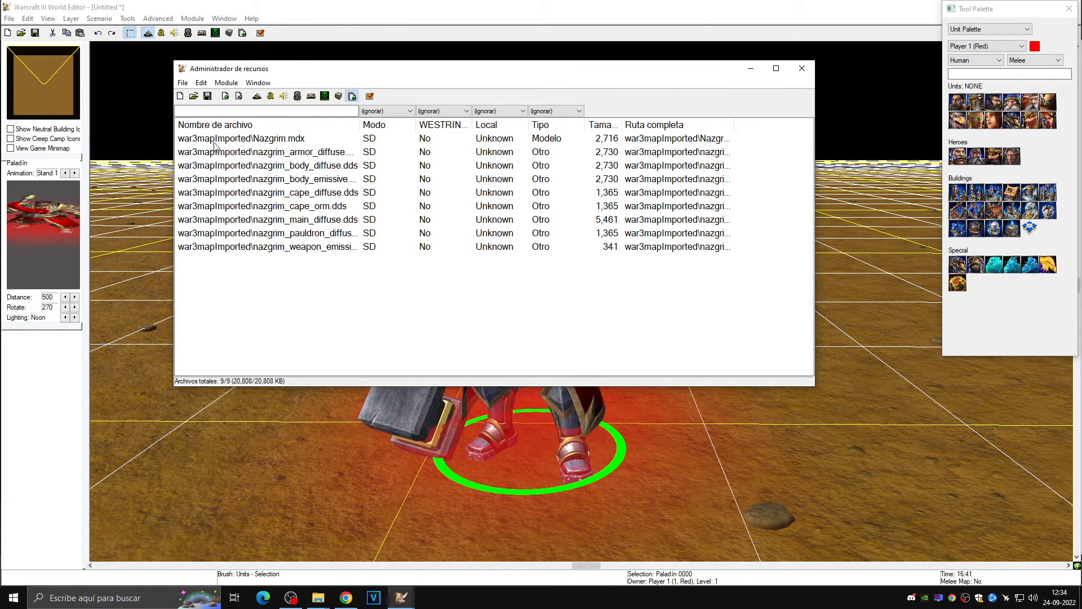
Remove the war3mapImported\ prefix from the imported model's path so it reads Nazgrim.mdx
click(249, 141)
click(253, 140)
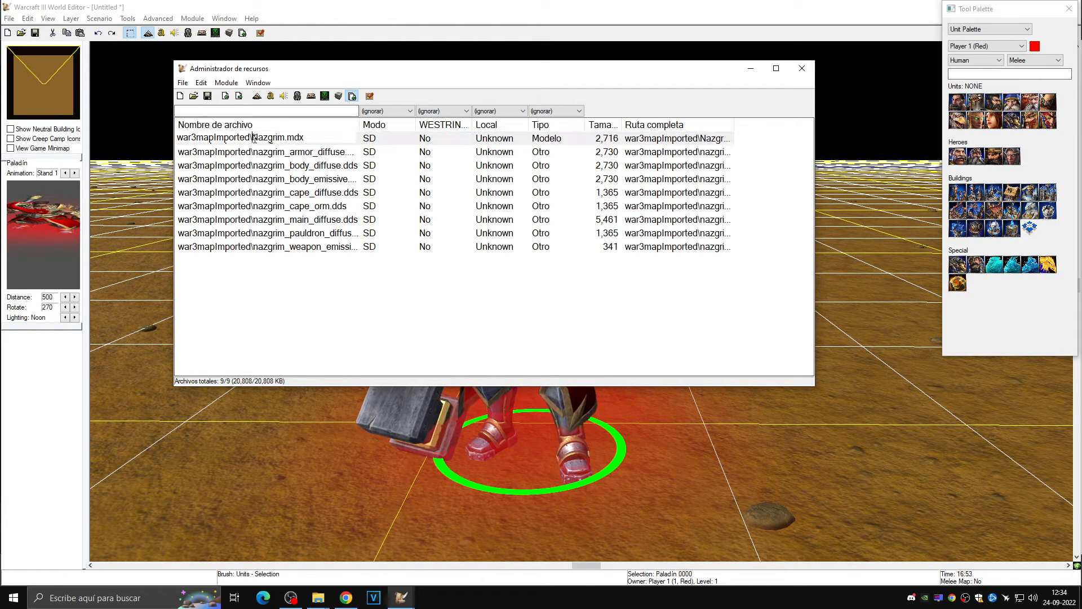
key(BackSpace)
key(BackSpace)
key(BackSpace)
key(BackSpace)
key(BackSpace)
key(BackSpace)
key(BackSpace)
key(BackSpace)
key(BackSpace)
key(BackSpace)
key(BackSpace)
key(BackSpace)
key(BackSpace)
key(BackSpace)
key(BackSpace)
key(BackSpace)
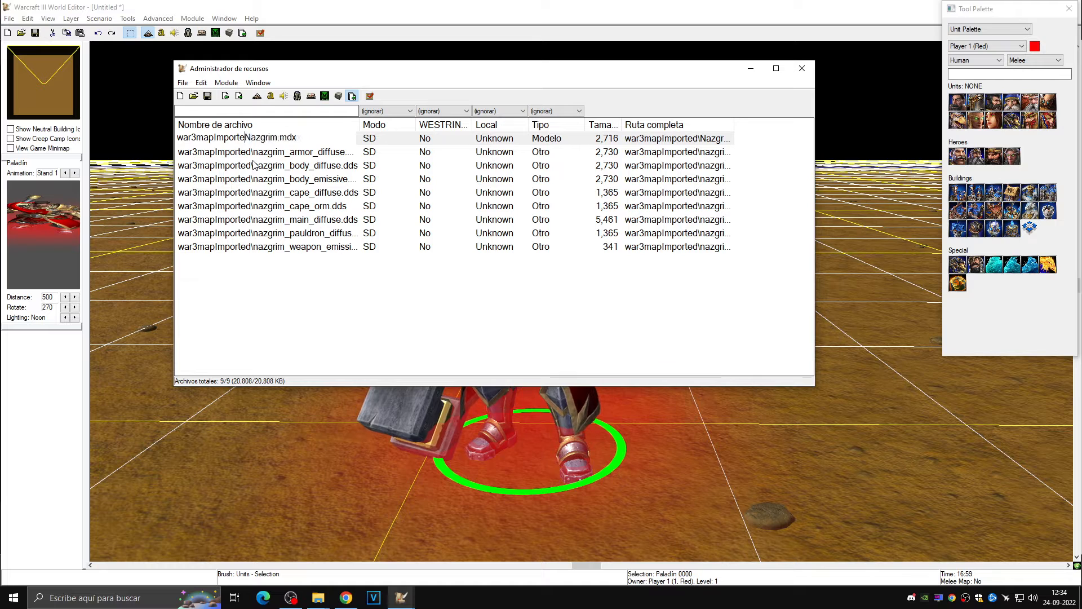
key(Return)
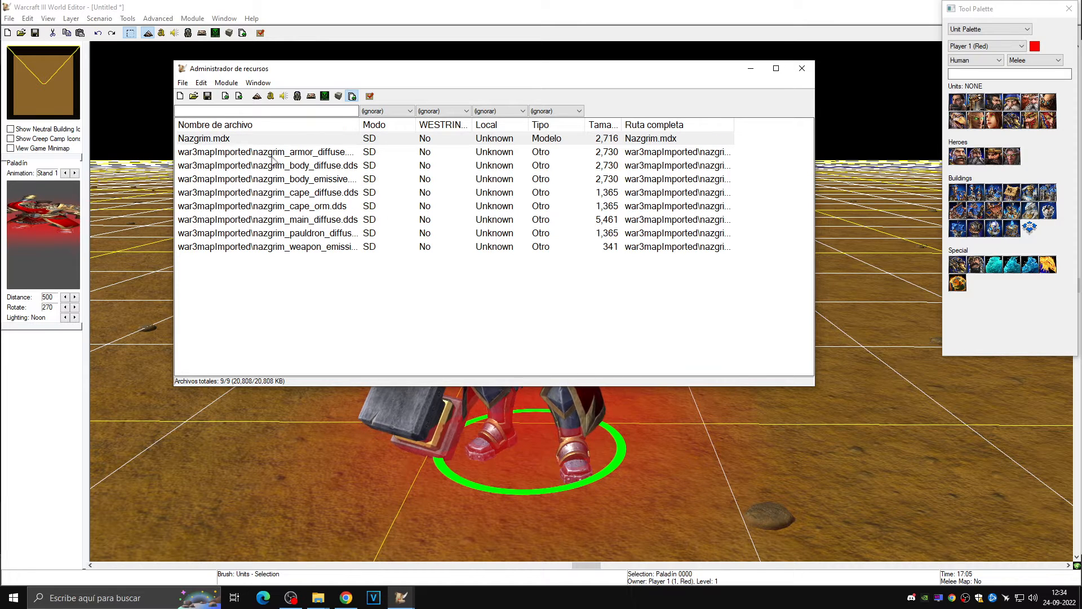
Strip the war3mapImported\ prefix from the armor texture's path, leaving nazgrim_armor_diffuse.dds
click(254, 153)
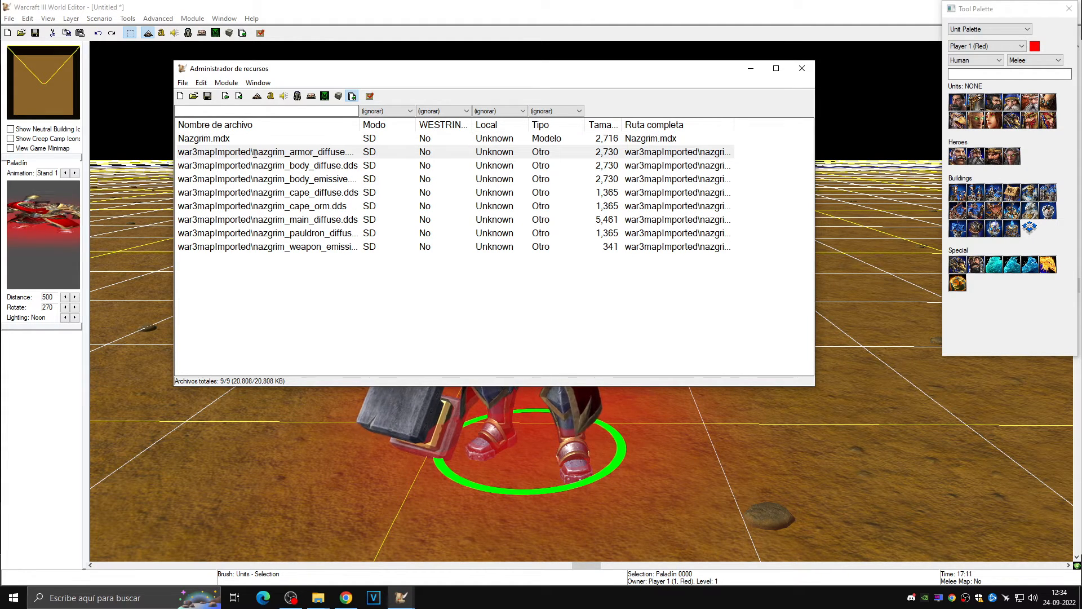
click(253, 152)
key(BackSpace)
key(BackSpace)
key(BackSpace)
key(BackSpace)
key(BackSpace)
key(BackSpace)
key(BackSpace)
key(BackSpace)
key(BackSpace)
key(BackSpace)
key(BackSpace)
key(BackSpace)
key(BackSpace)
key(BackSpace)
key(BackSpace)
key(BackSpace)
key(Return)
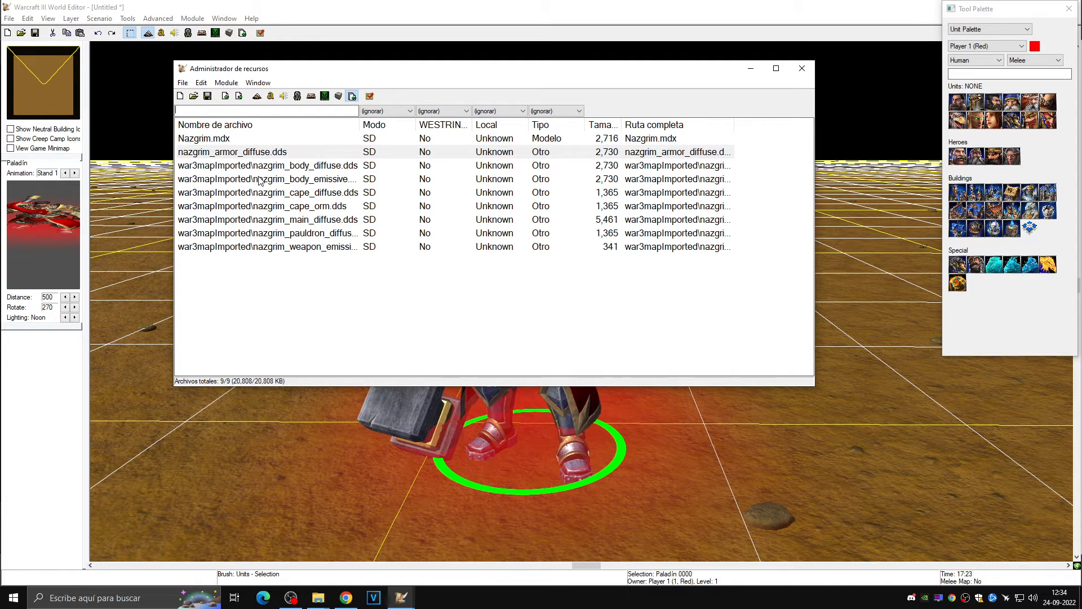
Remove the war3mapImported\ prefix from the body diffuse texture's path, leaving nazgrim_body_diffuse.dds
click(267, 167)
click(253, 165)
key(BackSpace)
key(BackSpace)
key(BackSpace)
key(BackSpace)
key(BackSpace)
key(BackSpace)
key(BackSpace)
key(BackSpace)
key(BackSpace)
key(BackSpace)
key(BackSpace)
key(BackSpace)
key(BackSpace)
key(BackSpace)
key(BackSpace)
key(BackSpace)
key(Return)
Strip the war3mapImported\ prefix from the body emissive texture's path so it reads nazgrim_body_emissive.dds
click(251, 183)
click(252, 180)
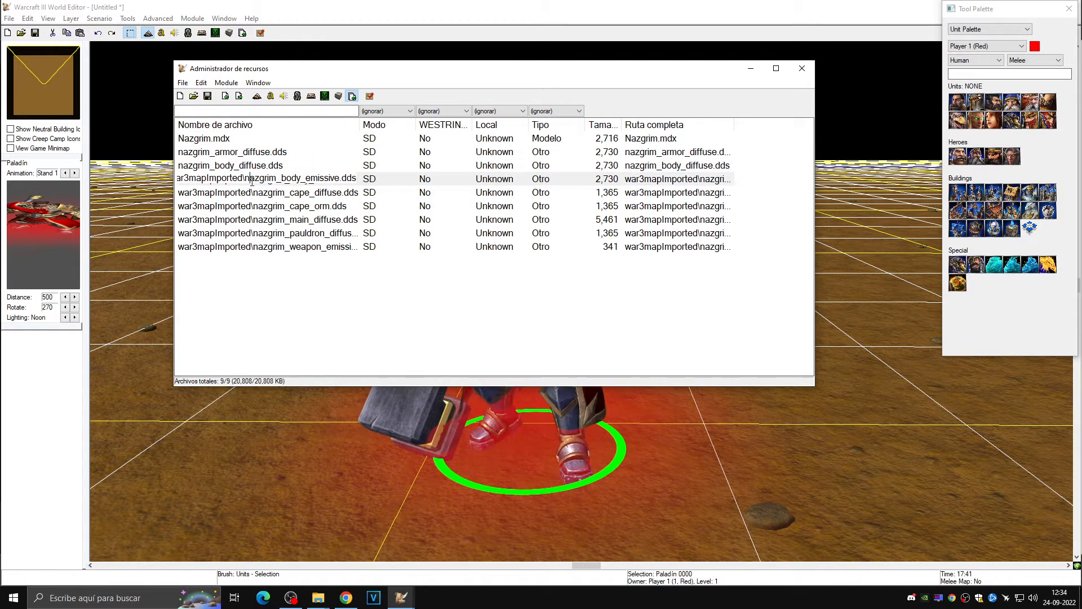
key(BackSpace)
key(BackSpace)
key(BackSpace)
key(BackSpace)
key(BackSpace)
key(BackSpace)
key(BackSpace)
key(BackSpace)
key(BackSpace)
key(BackSpace)
key(BackSpace)
key(BackSpace)
key(BackSpace)
key(BackSpace)
key(BackSpace)
key(BackSpace)
key(Return)
Remove the war3mapImported\ prefix from the cape diffuse texture's path, leaving nazgrim_cape_diffuse.dds
click(252, 192)
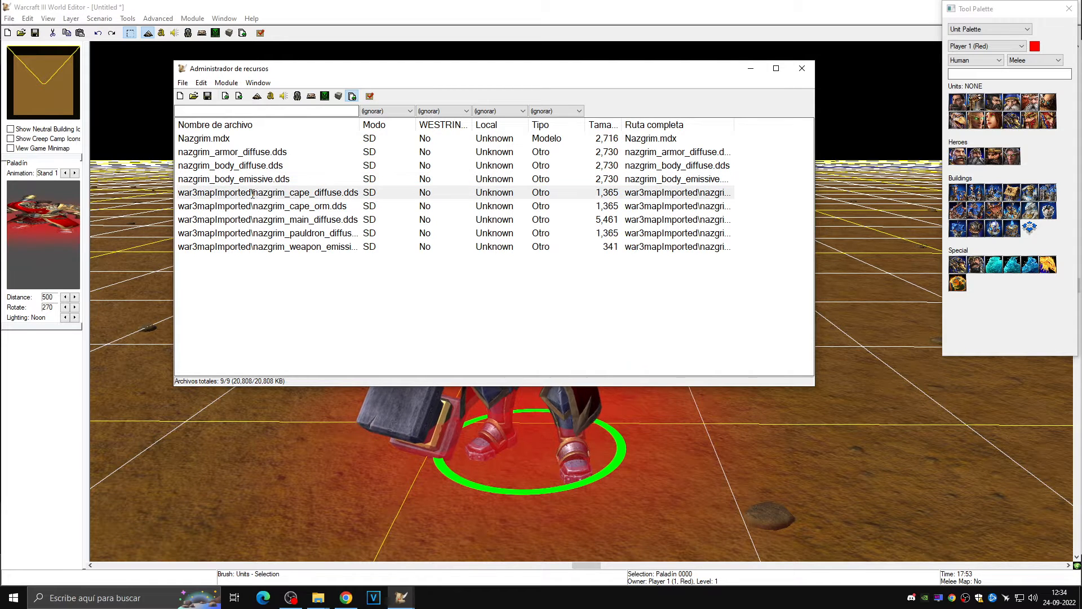
click(251, 192)
key(BackSpace)
key(BackSpace)
key(BackSpace)
key(BackSpace)
key(BackSpace)
key(BackSpace)
key(BackSpace)
key(BackSpace)
key(BackSpace)
key(BackSpace)
key(BackSpace)
key(BackSpace)
key(BackSpace)
key(BackSpace)
key(BackSpace)
key(BackSpace)
key(Return)
Strip the war3mapImported\ prefix from two more texture paths, leaving nazgrim_cape_orm.dds and nazgrim_main_diffuse.dds
click(252, 206)
click(252, 206)
click(251, 207)
key(BackSpace)
key(BackSpace)
key(BackSpace)
key(BackSpace)
key(BackSpace)
key(BackSpace)
key(BackSpace)
key(BackSpace)
key(BackSpace)
key(BackSpace)
key(BackSpace)
key(BackSpace)
key(BackSpace)
key(BackSpace)
key(BackSpace)
key(BackSpace)
key(Return)
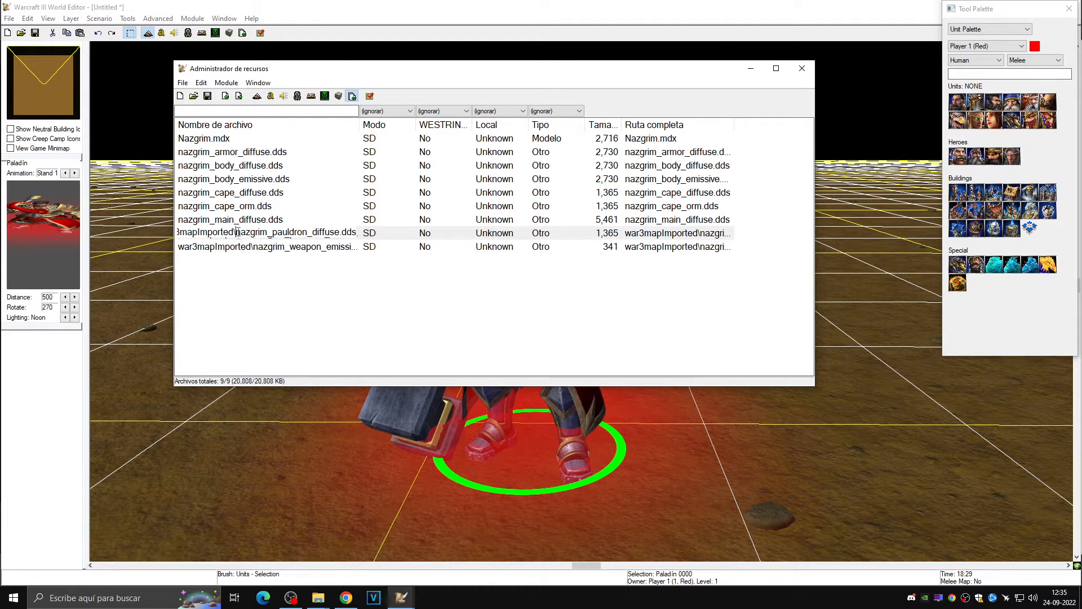
Remove the war3mapImported\ prefix from the pauldron texture's path so it reads nazgrim_pauldron_diffuse.dds
key(BackSpace)
key(BackSpace)
key(BackSpace)
key(BackSpace)
key(BackSpace)
key(BackSpace)
key(BackSpace)
key(BackSpace)
key(BackSpace)
key(BackSpace)
key(BackSpace)
key(BackSpace)
key(BackSpace)
key(BackSpace)
key(BackSpace)
key(BackSpace)
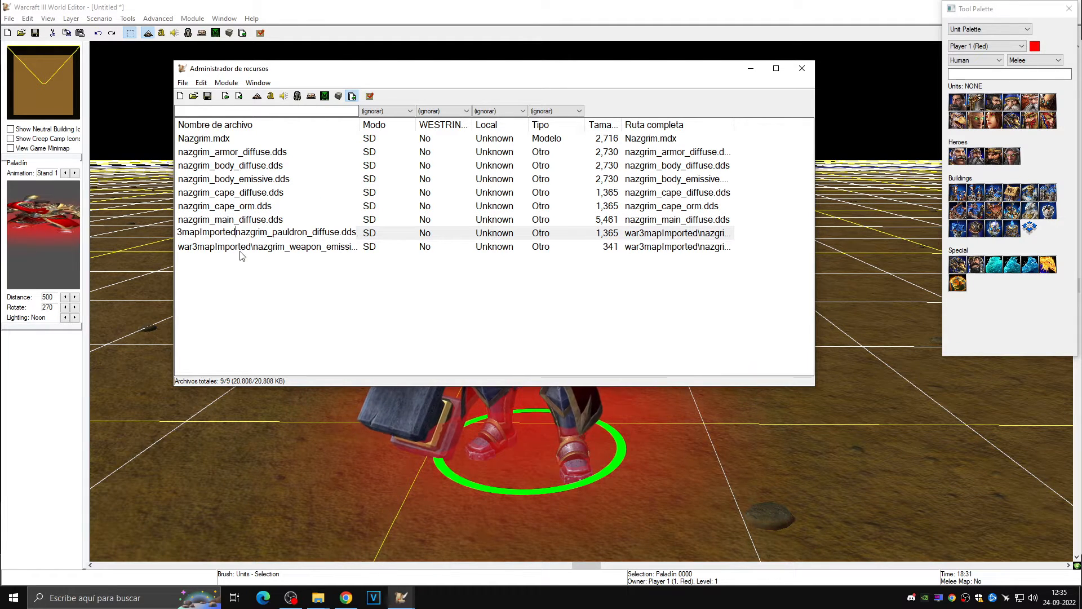
key(Return)
Strip the war3mapImported\ prefix from the weapon texture's path, leaving nazgrim_weapon_emissive.dds, and put the asset manager away
click(250, 248)
click(250, 249)
key(BackSpace)
key(BackSpace)
key(BackSpace)
key(BackSpace)
key(BackSpace)
key(BackSpace)
key(BackSpace)
key(BackSpace)
key(BackSpace)
key(BackSpace)
key(BackSpace)
key(BackSpace)
key(BackSpace)
key(BackSpace)
key(BackSpace)
key(BackSpace)
key(Return)
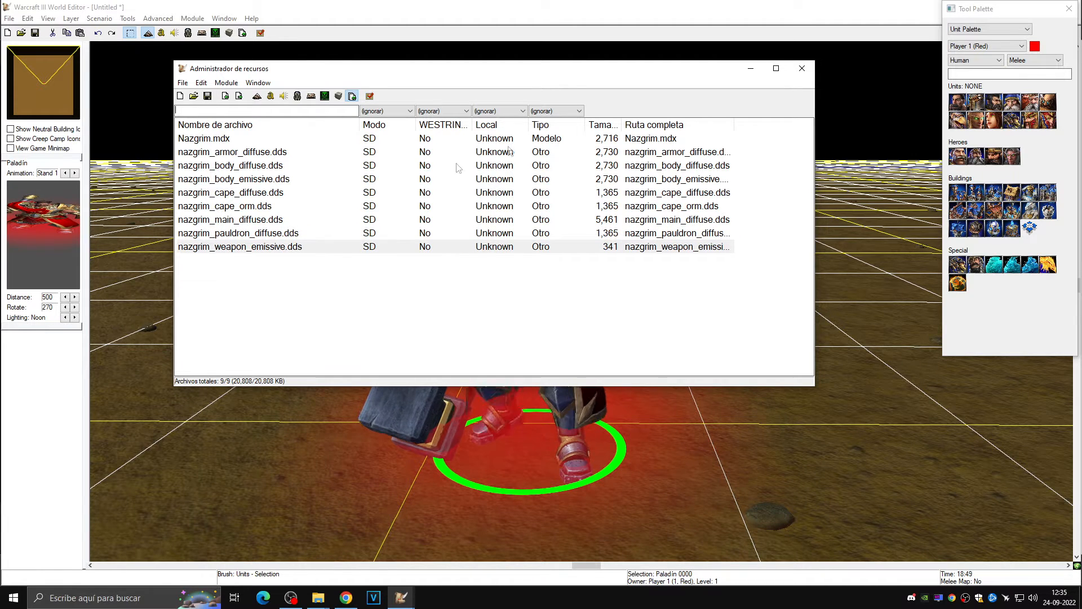
click(749, 68)
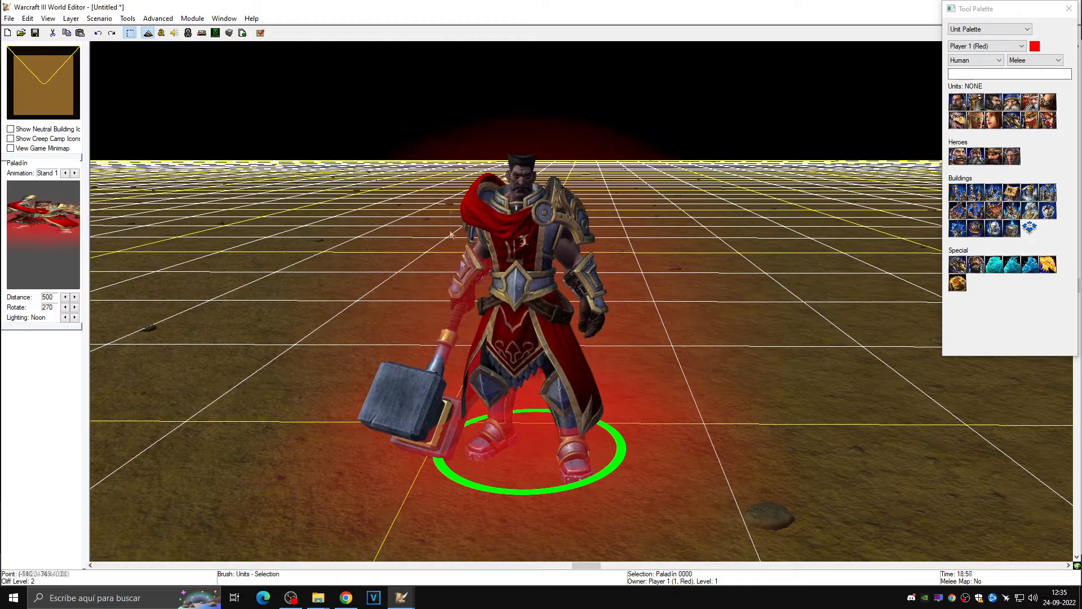
Set the Human hero Paladín's Art - Model File to the imported Nazgrim.mdx and return to the map with nothing selected
click(189, 34)
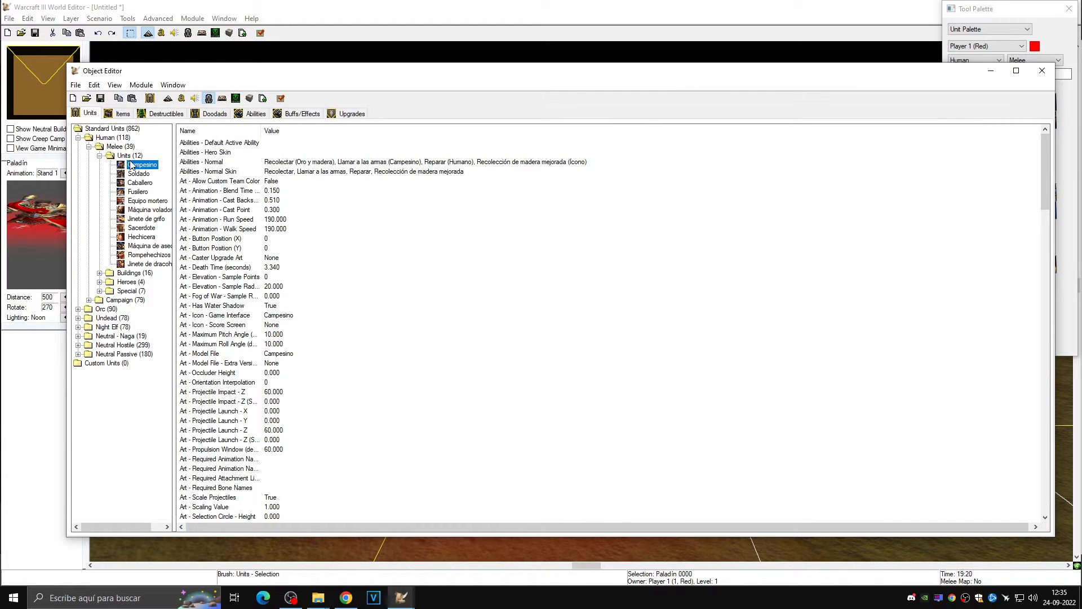
click(100, 282)
click(135, 291)
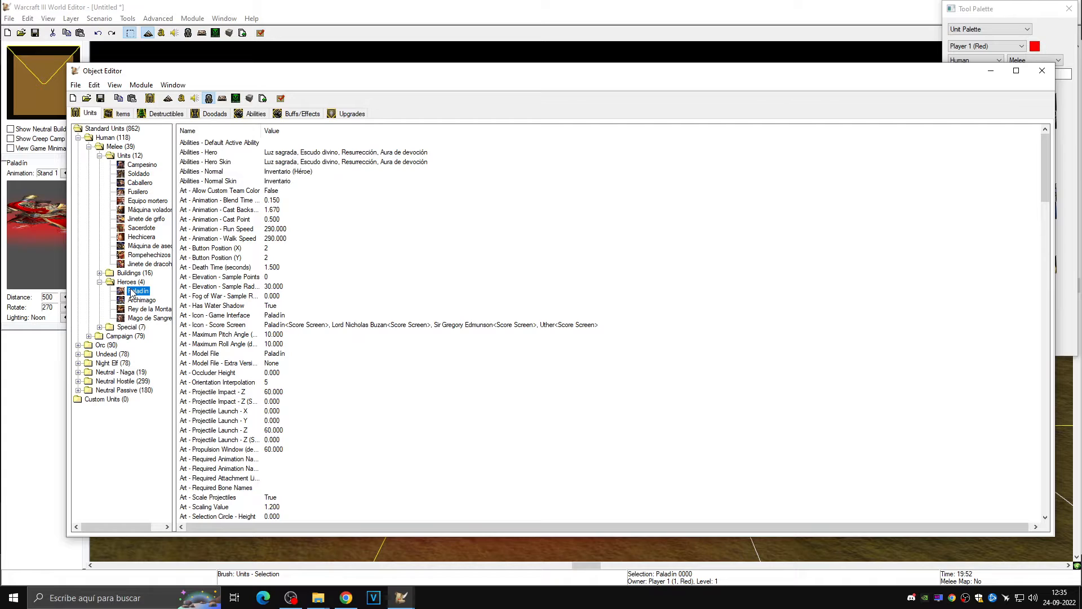
click(202, 354)
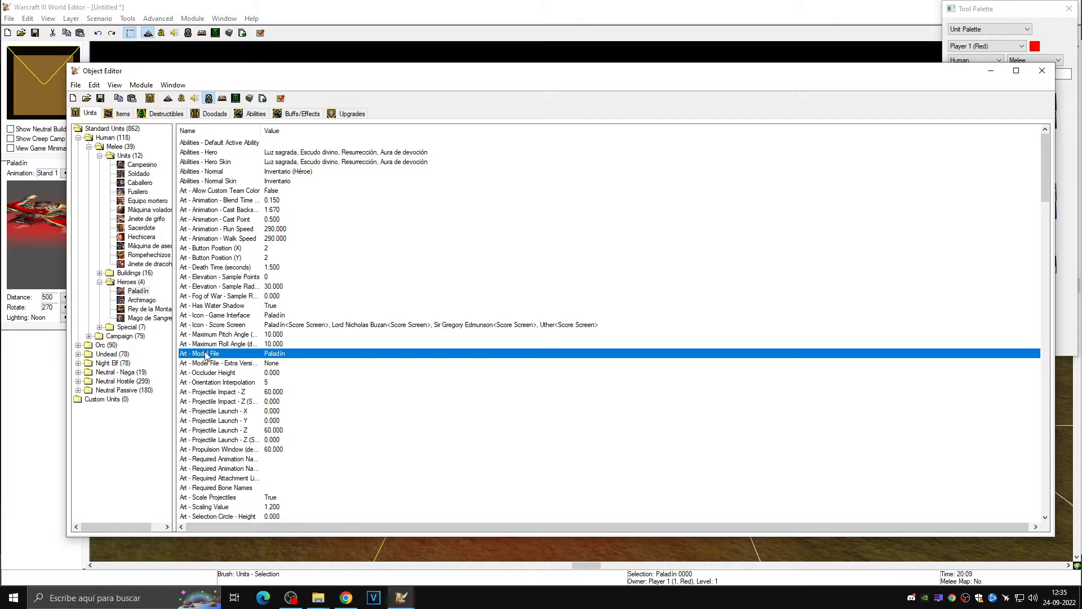
right_click(205, 353)
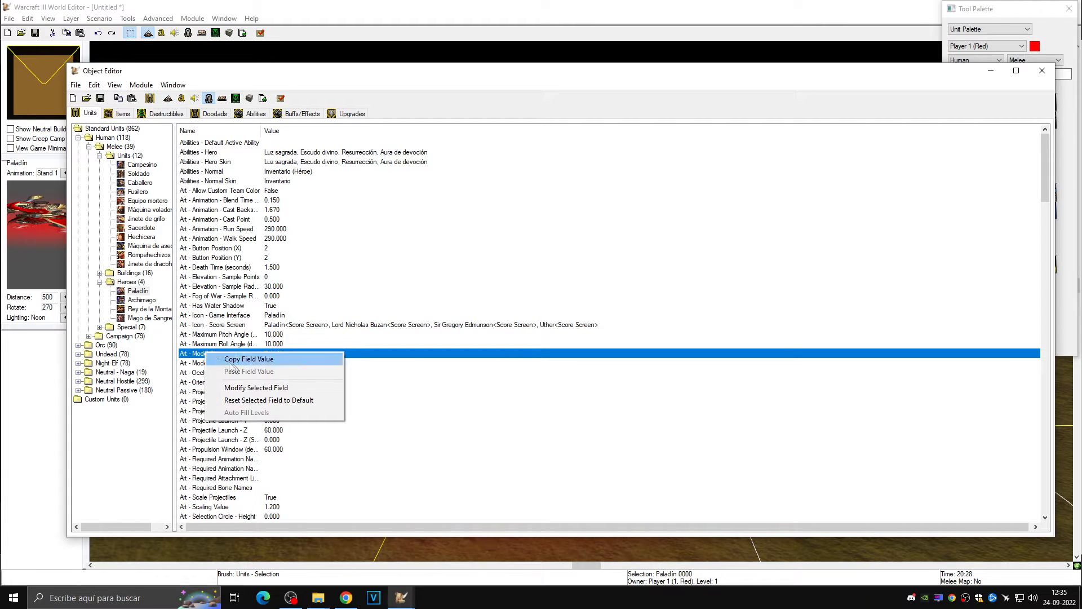
click(256, 388)
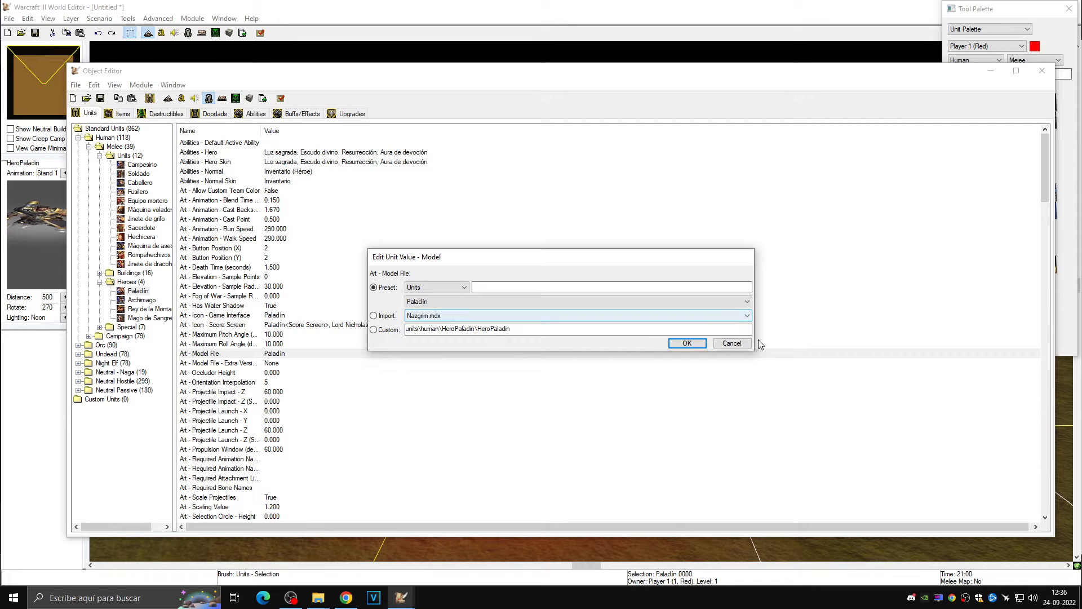
click(745, 317)
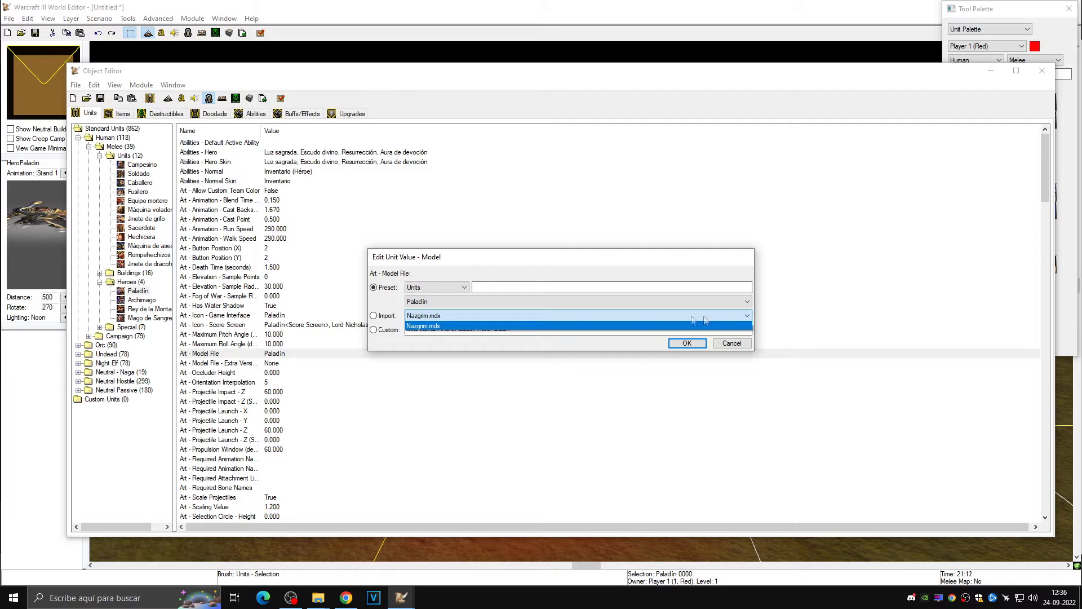
click(372, 316)
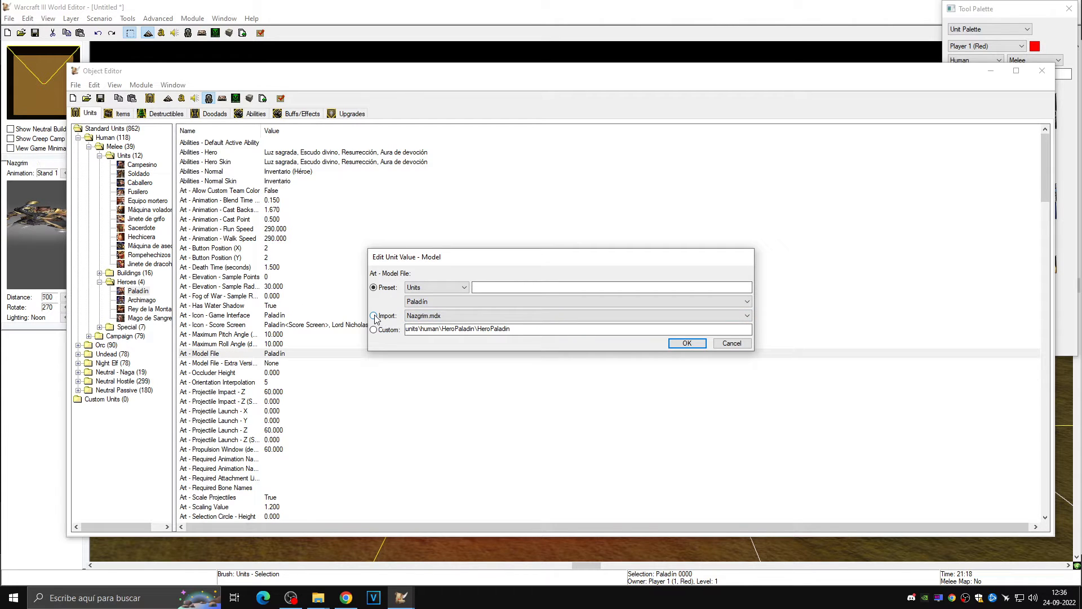
click(688, 343)
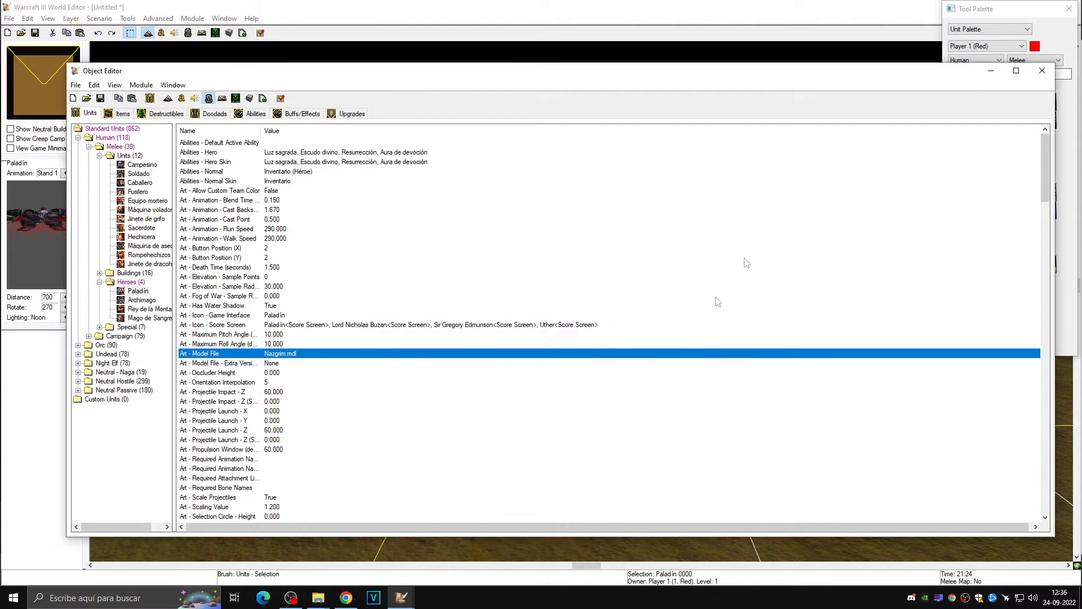
click(992, 71)
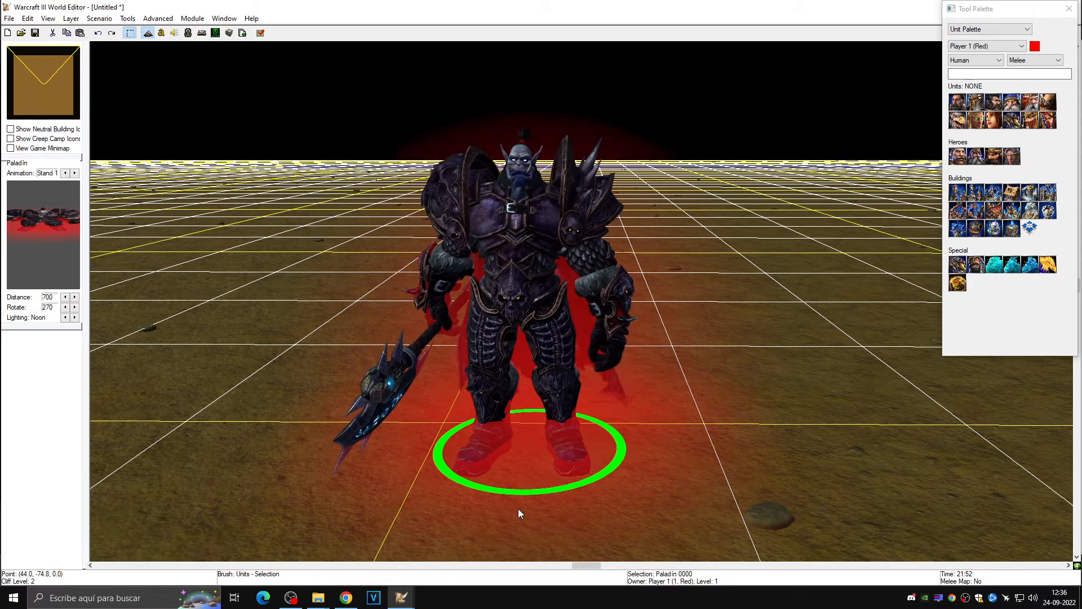
click(783, 435)
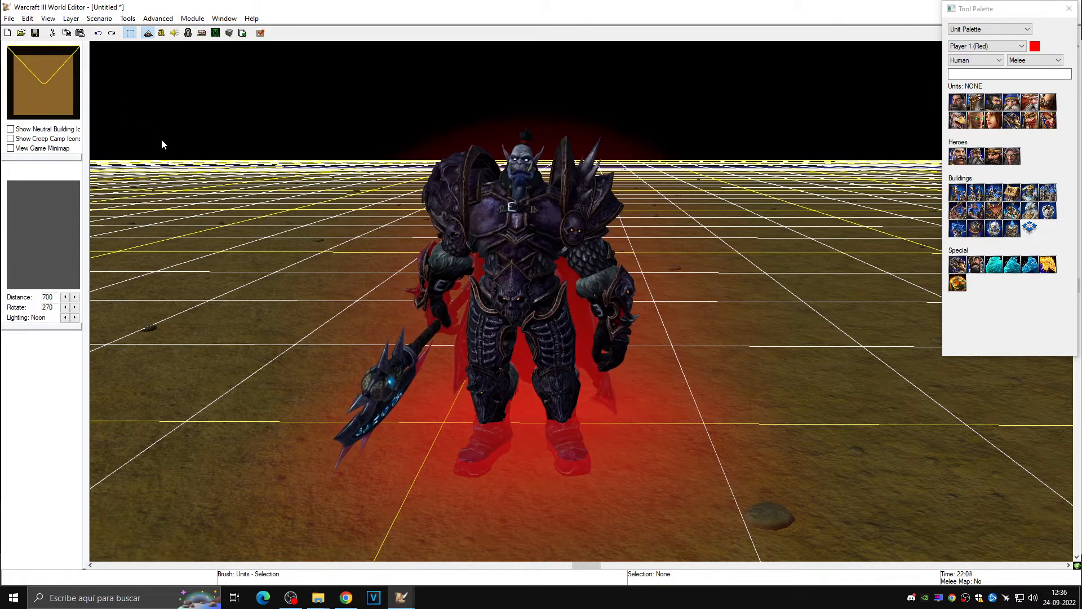
Import Elite Footman.mdx from the inner Elite Footman folder in Descargas into the map's assets
key(F12)
click(182, 83)
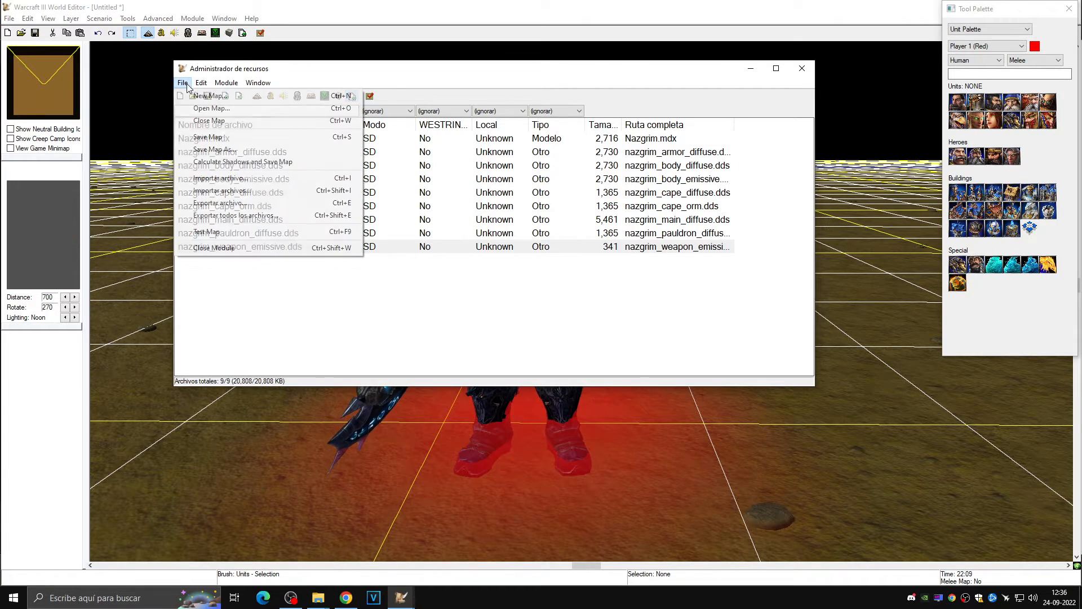
click(206, 179)
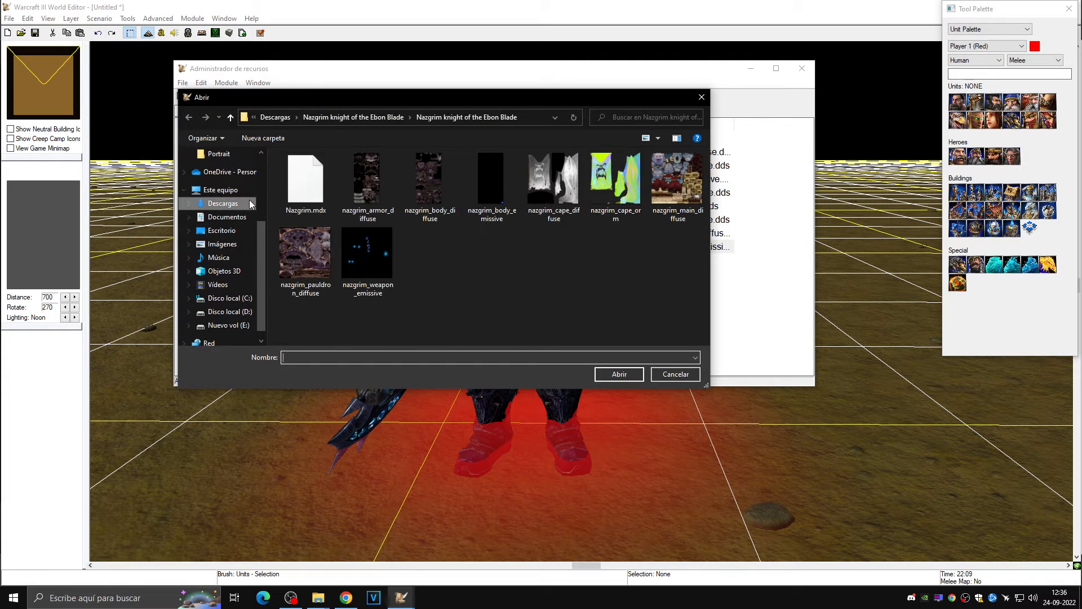
click(250, 204)
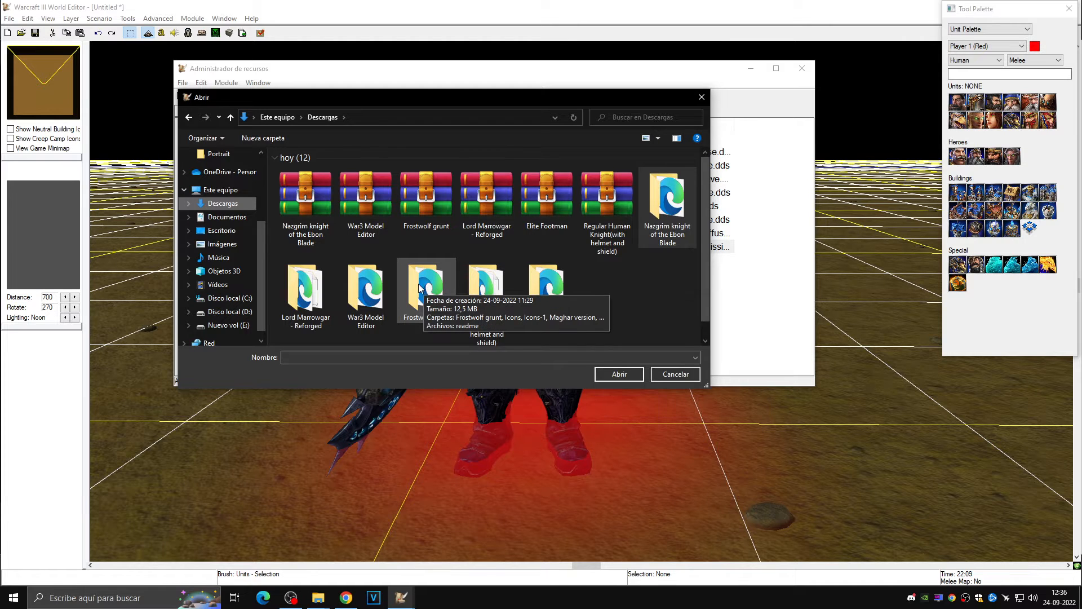
double_click(533, 283)
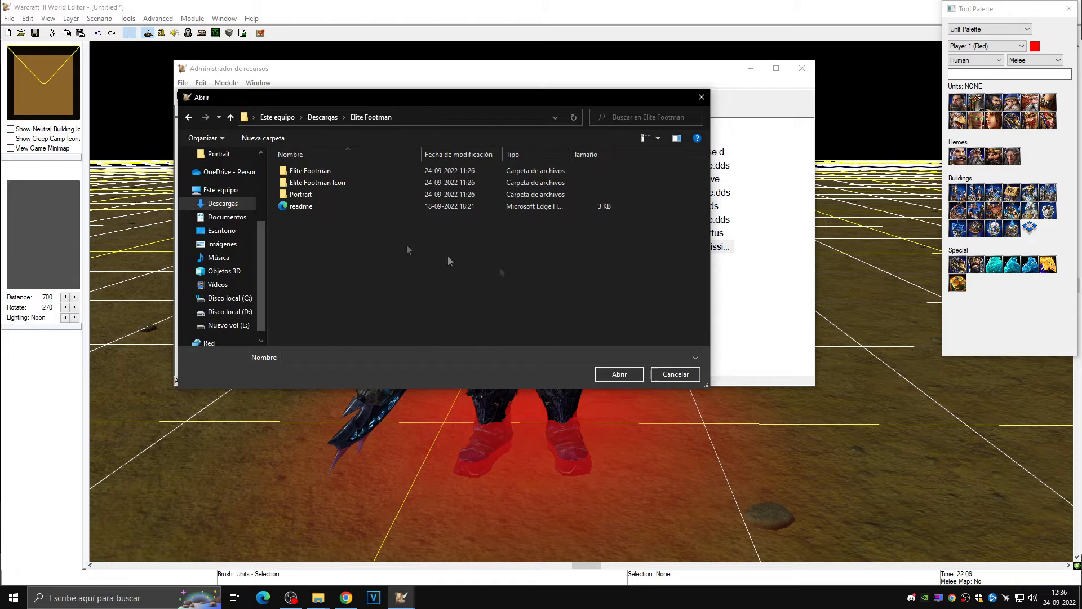
double_click(324, 171)
click(326, 172)
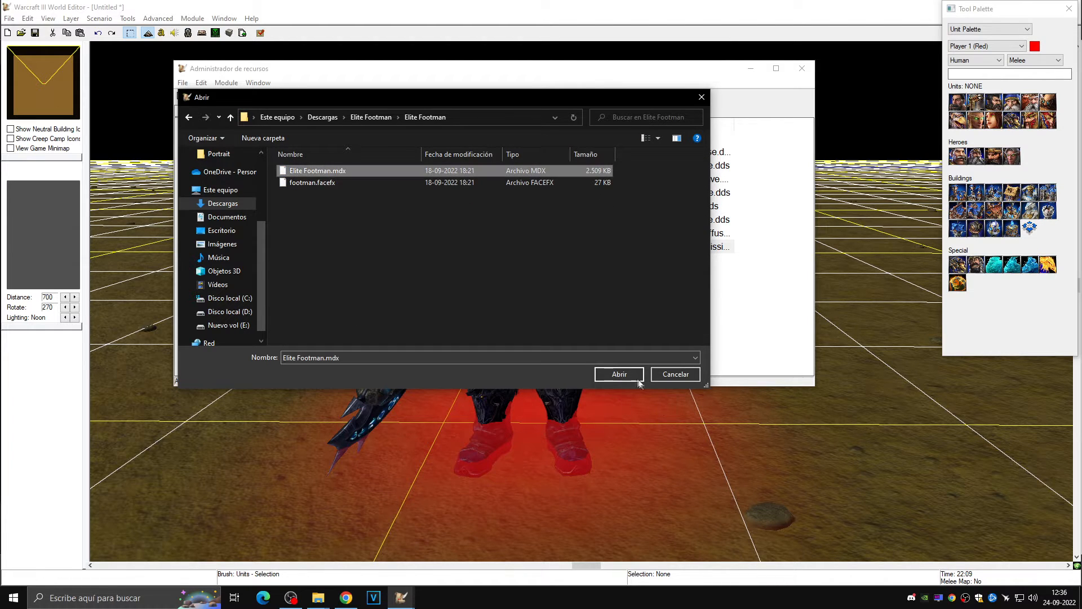
click(619, 374)
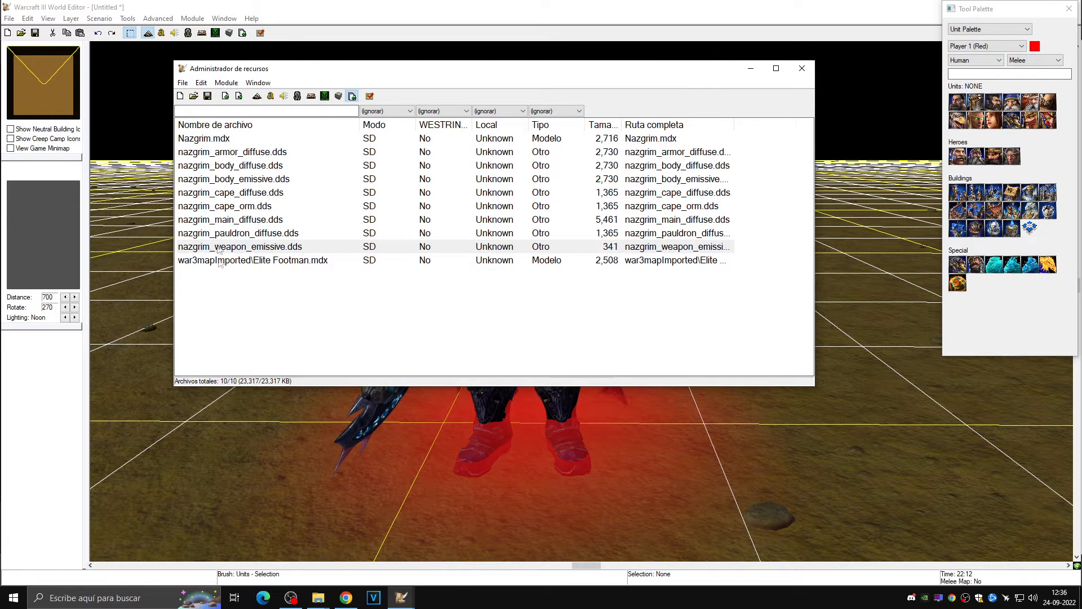
Import footman.facefx from the same Elite Footman folder into the map's assets
click(183, 83)
click(213, 177)
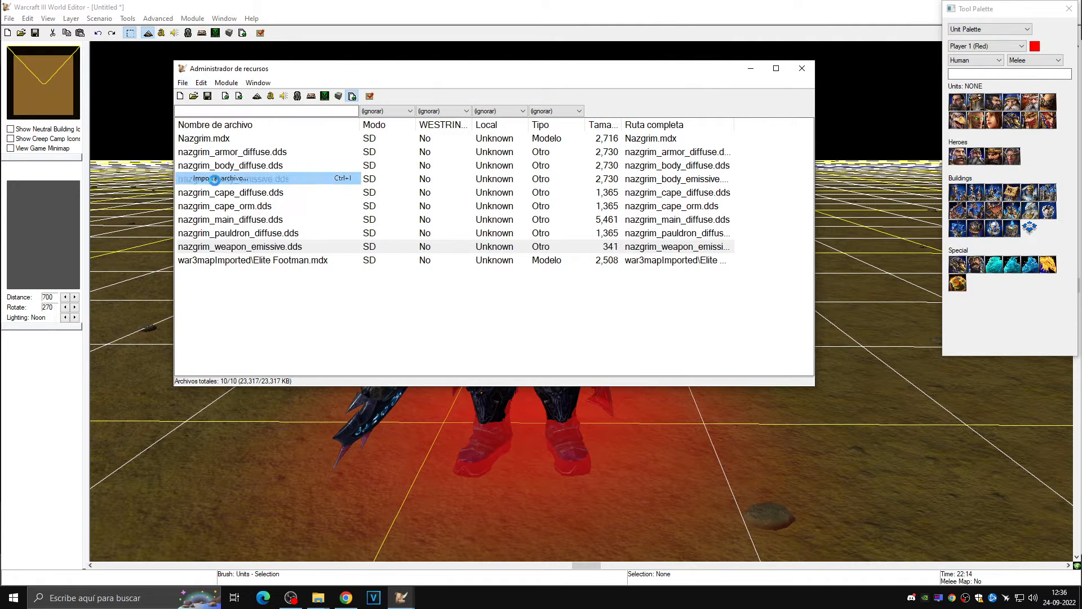
click(315, 183)
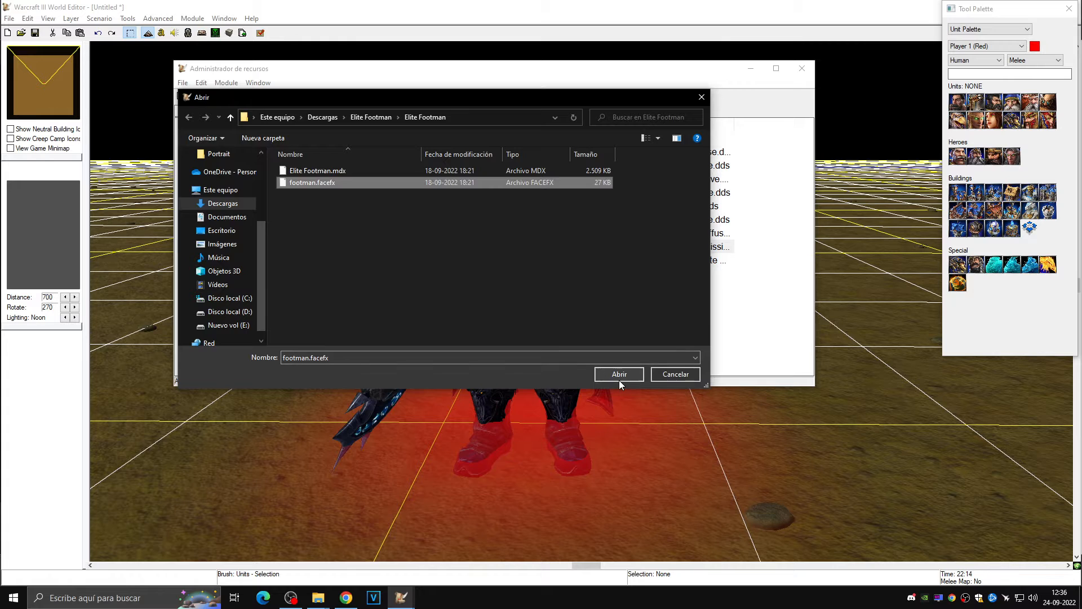
click(619, 374)
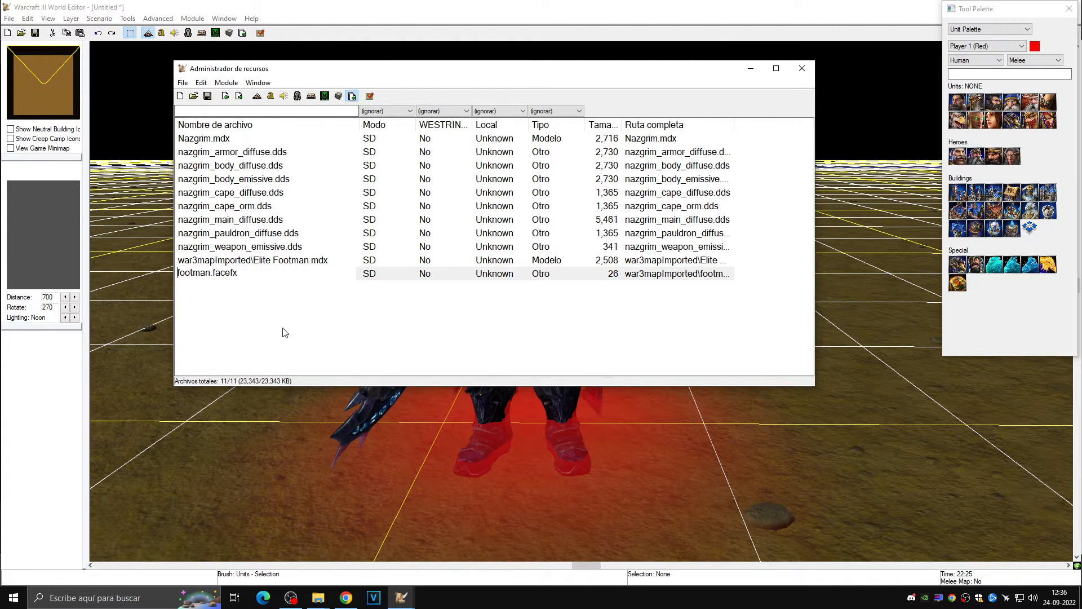
Remove the war3mapImported\ prefix from the two new assets' paths, leaving footman.facefx and Elite Footman.mdx
key(Return)
double_click(251, 272)
click(251, 284)
double_click(254, 273)
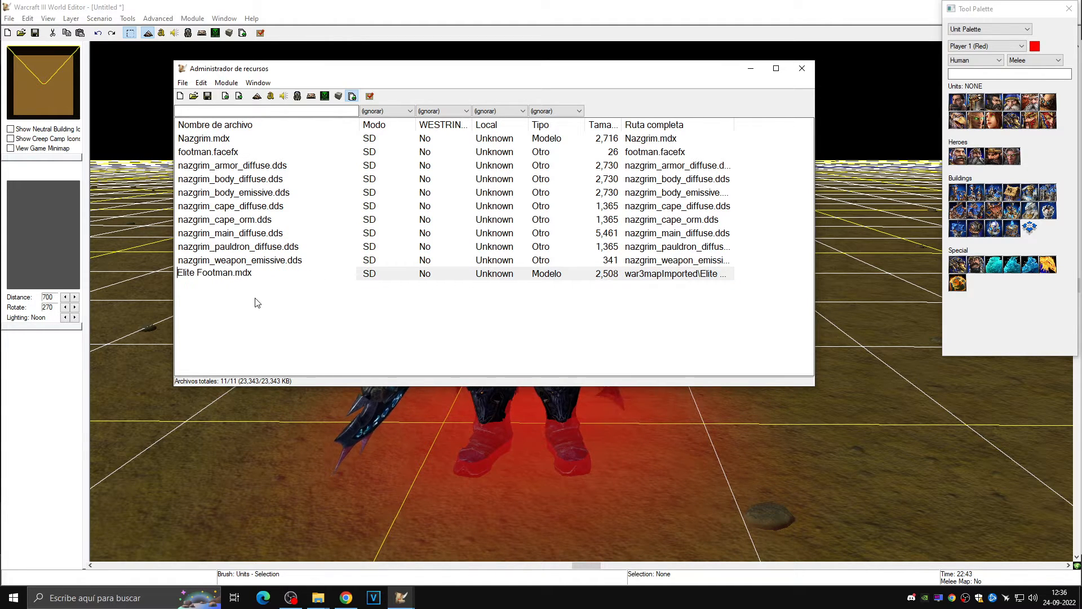
key(Return)
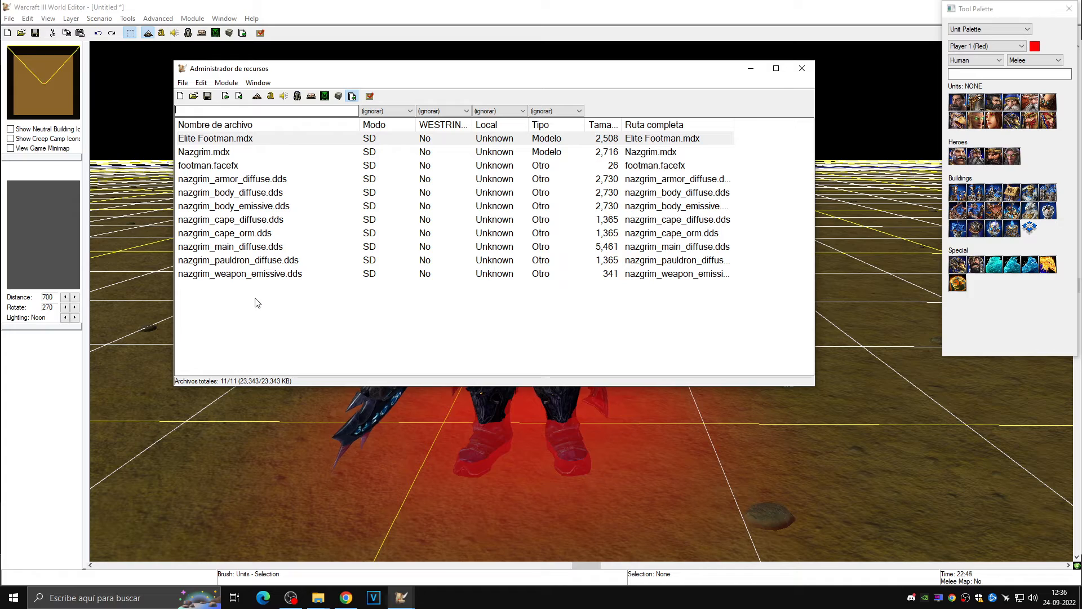
click(751, 69)
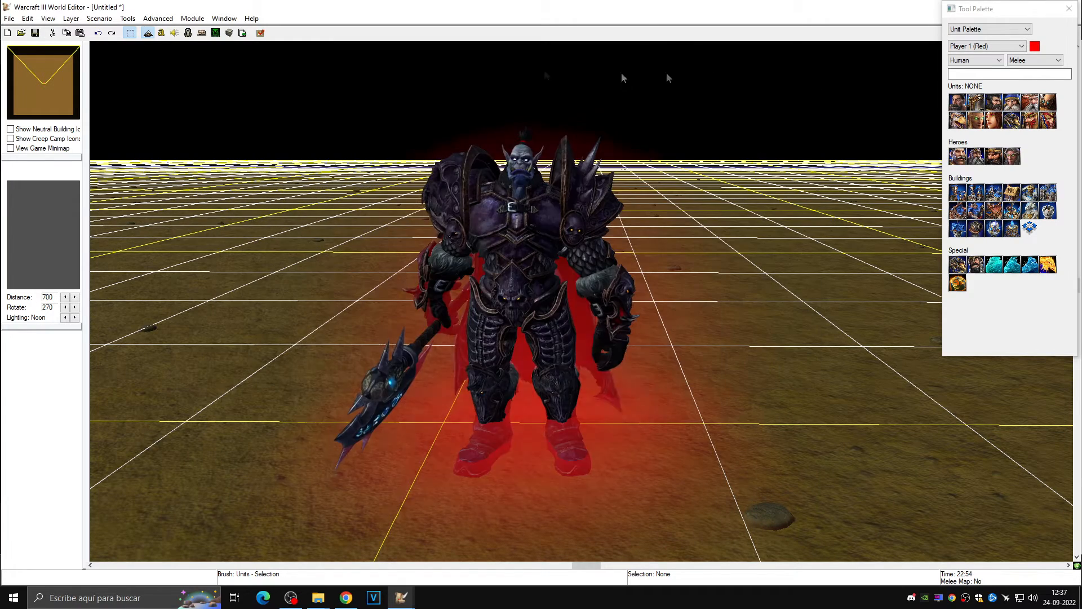
Set the Human unit Soldado's Art - Model File to the imported Elite Footman.mdx
click(188, 33)
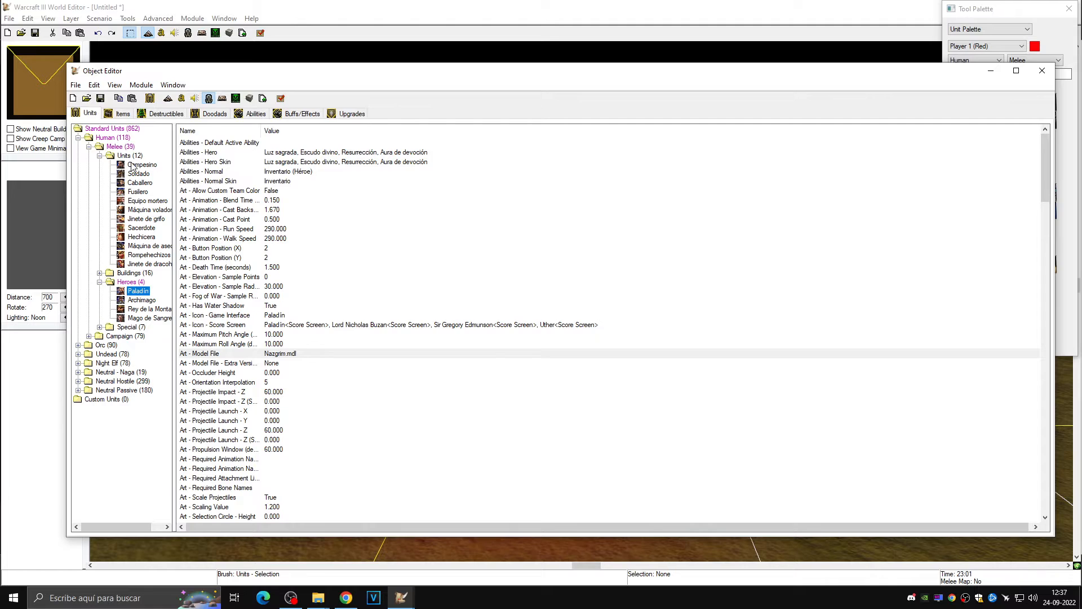
click(141, 174)
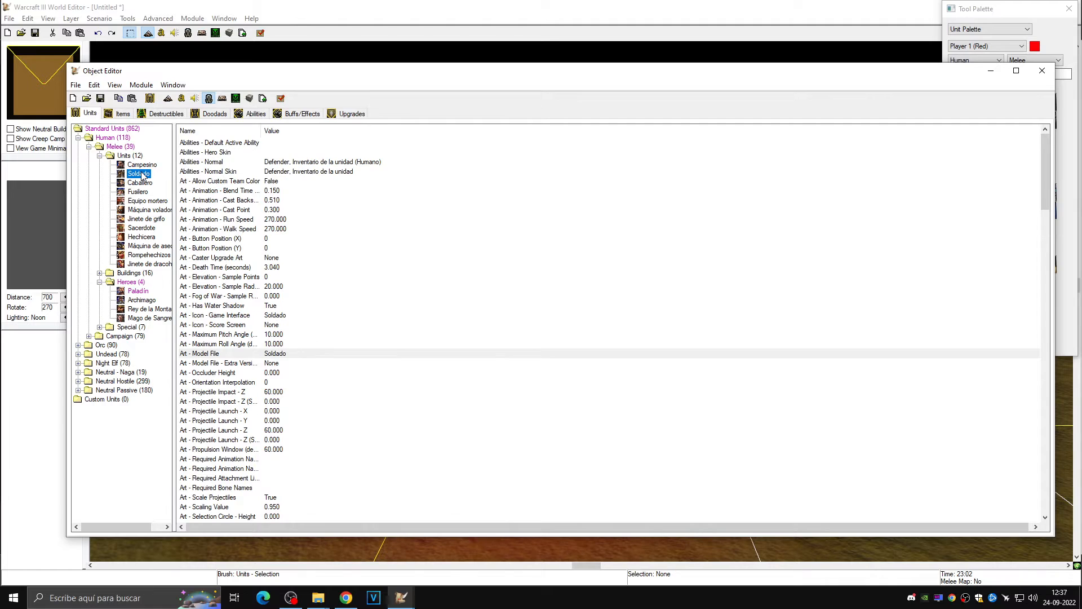
click(224, 354)
double_click(223, 354)
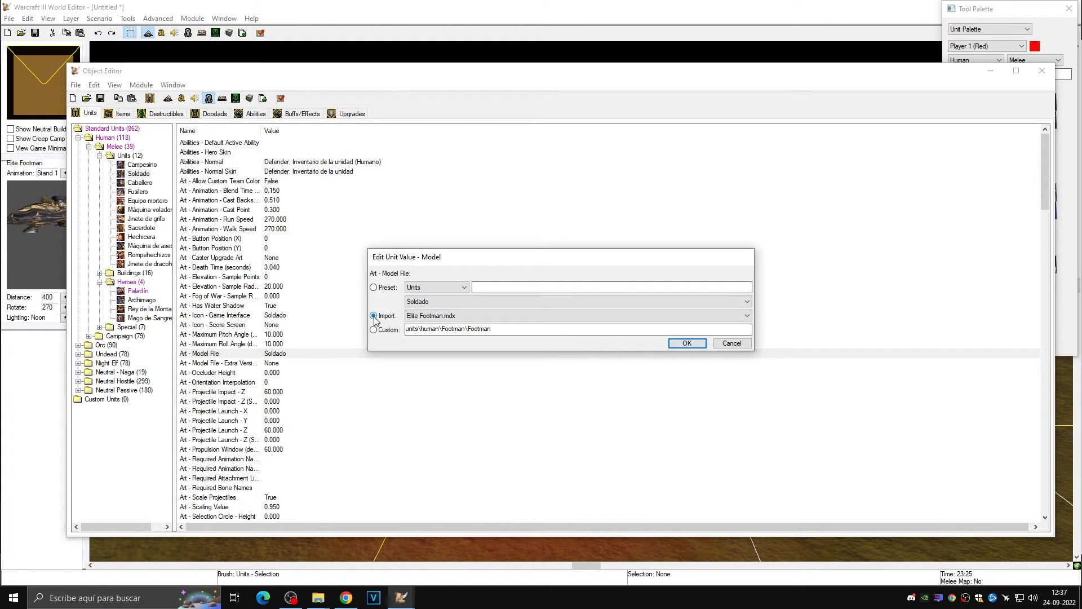
click(454, 316)
click(539, 320)
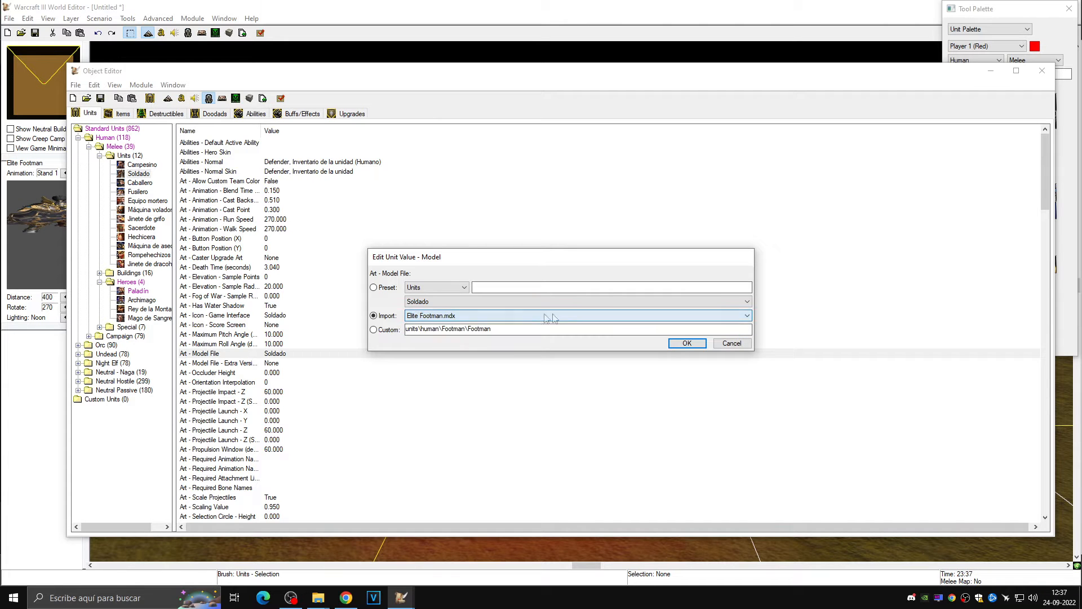
click(683, 345)
Place a Soldado unit for Player 1 (Red) on the terrain beside the Nazgrim hero
click(990, 77)
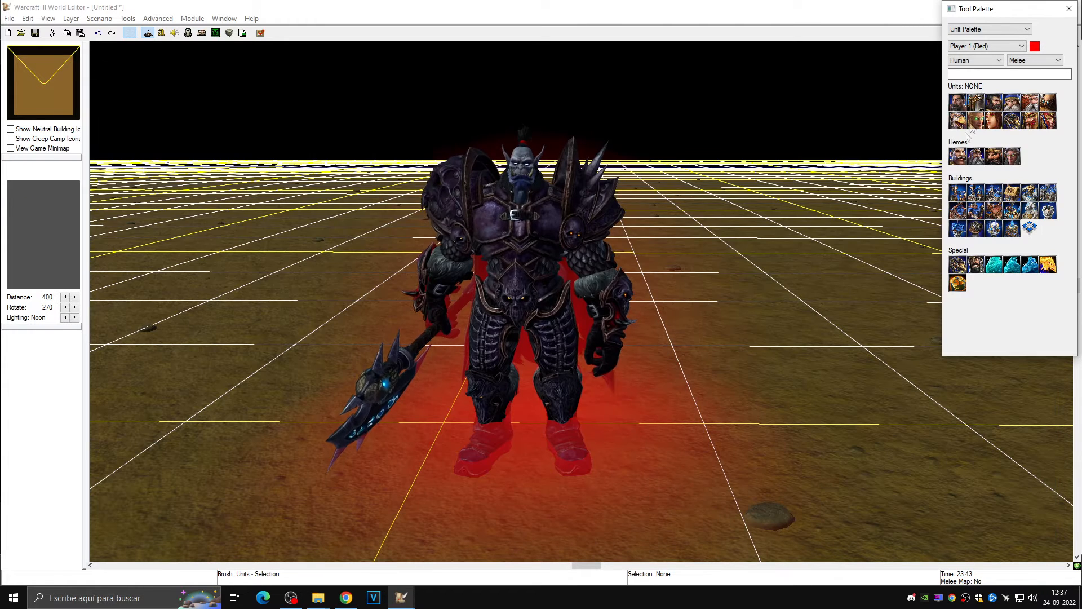
click(975, 102)
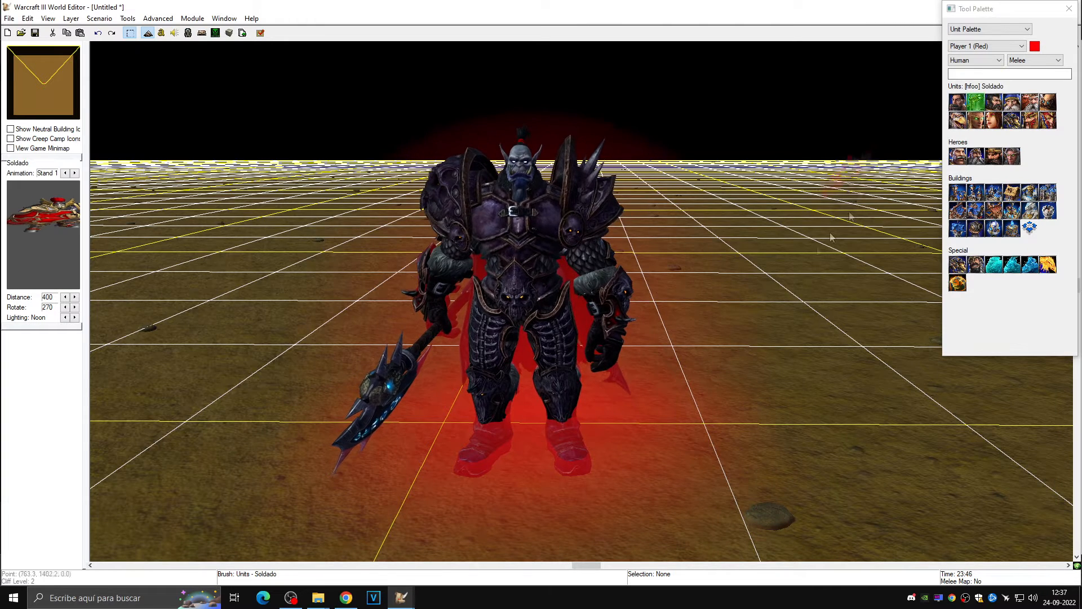
click(758, 437)
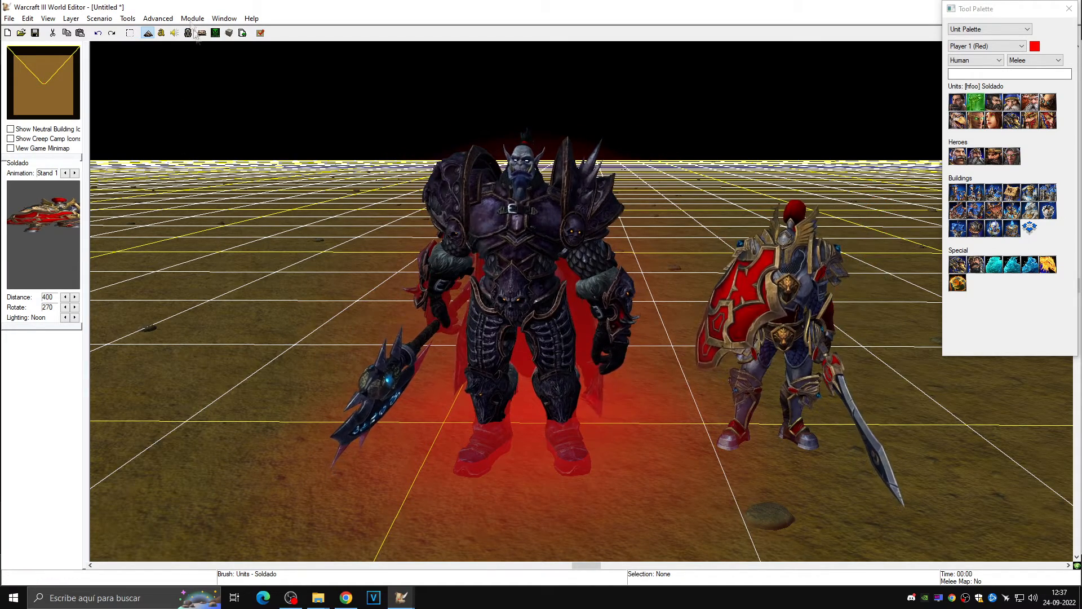
Import LancerKnight.mdx from the Regular Human Knight(with helmet and shield) folder in Descargas into the map's assets
key(F12)
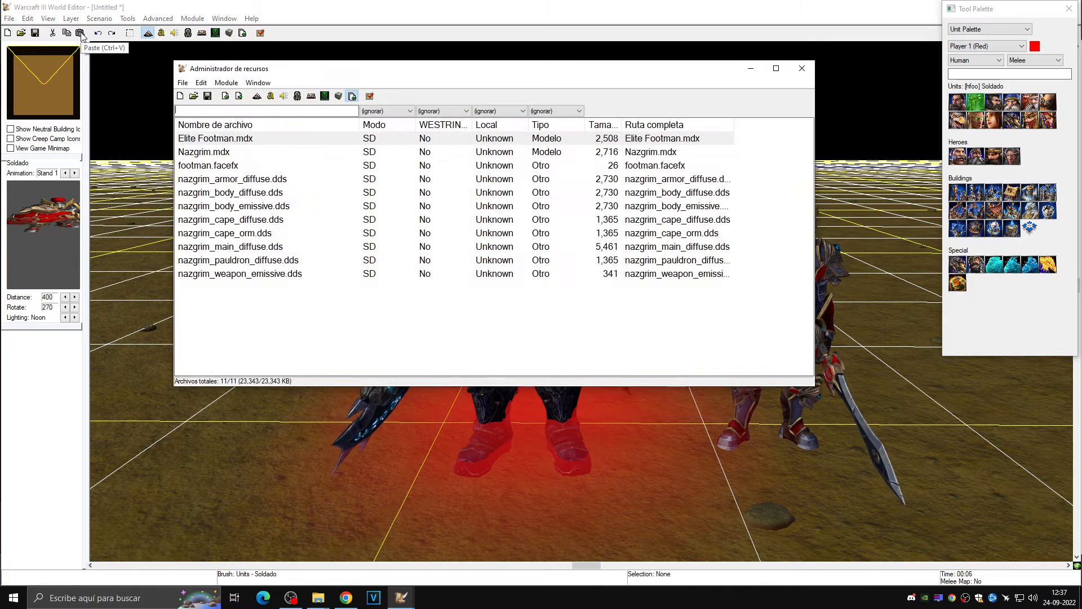
click(183, 82)
click(251, 192)
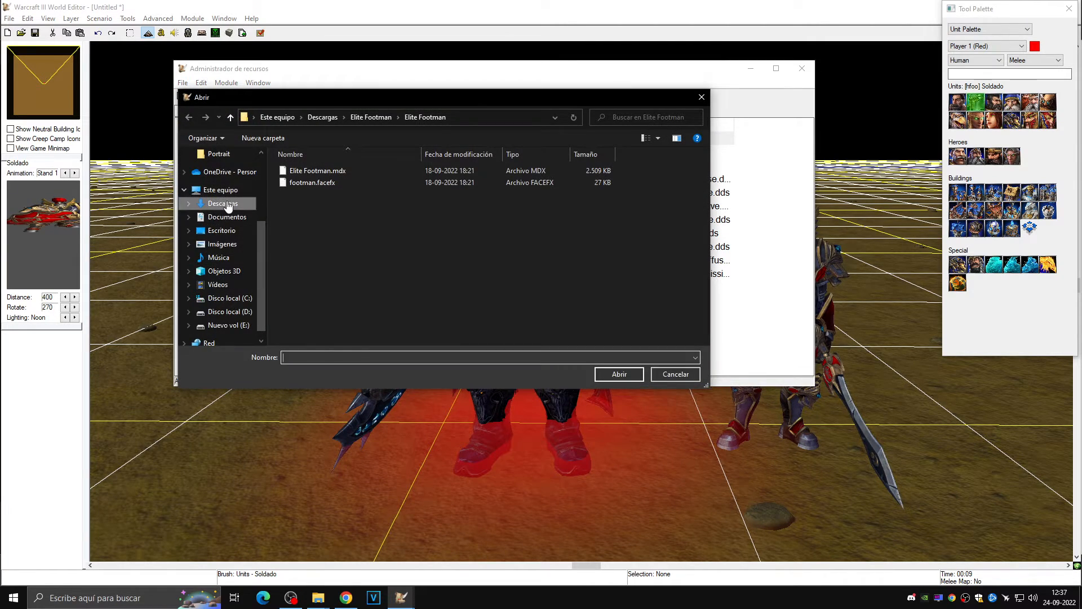
click(226, 203)
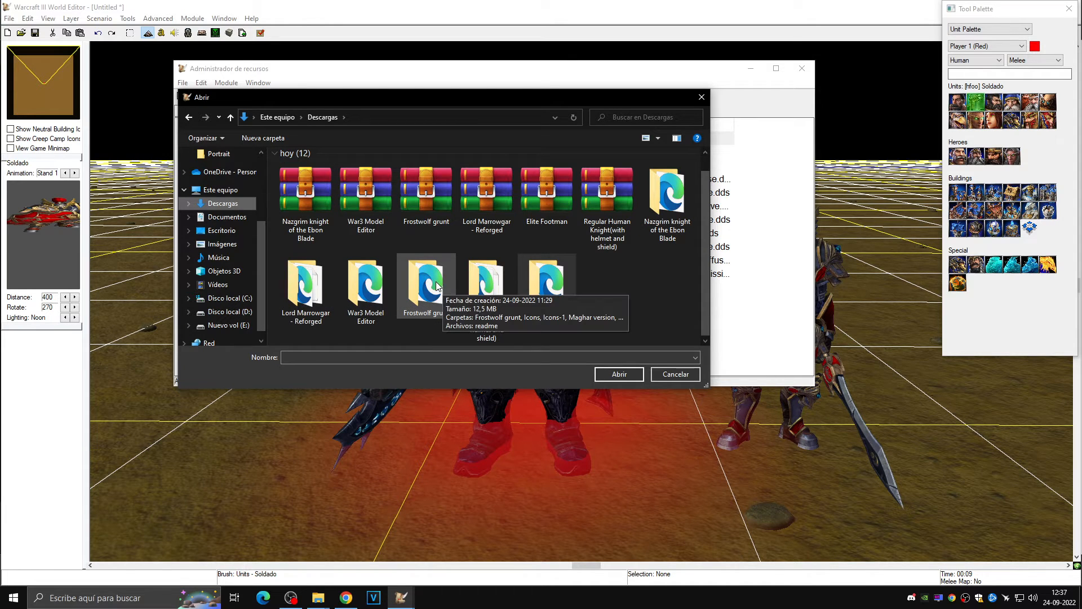
double_click(481, 293)
click(338, 170)
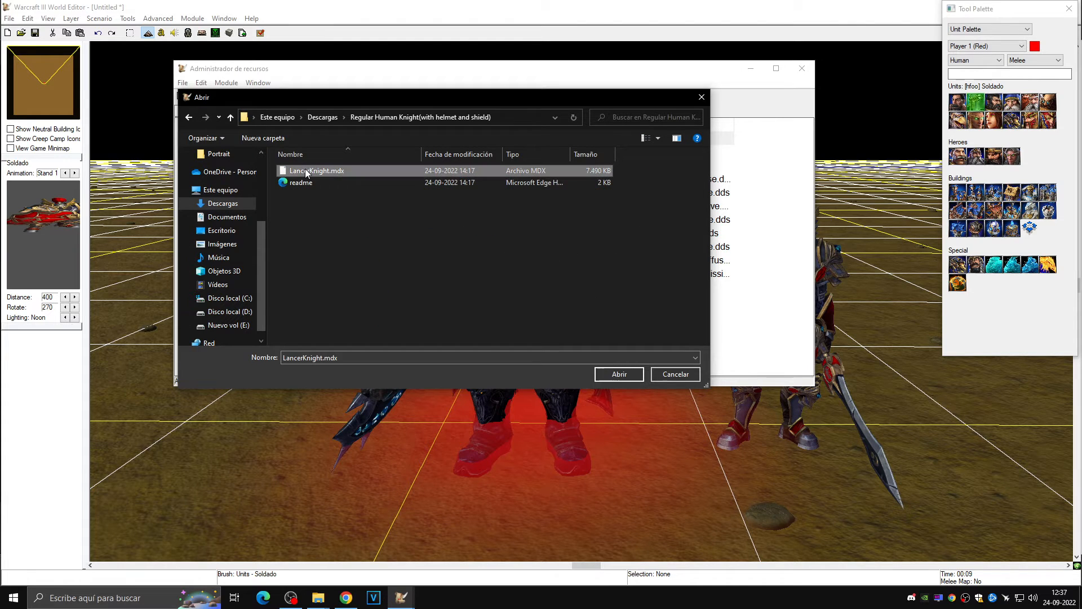
click(620, 374)
Remove the war3mapImported\ prefix from the new knight model's path, leaving LancerKnight.mdx
click(252, 288)
key(BackSpace)
key(BackSpace)
key(BackSpace)
key(BackSpace)
key(BackSpace)
key(BackSpace)
key(BackSpace)
key(BackSpace)
key(BackSpace)
key(BackSpace)
key(BackSpace)
key(BackSpace)
key(BackSpace)
key(BackSpace)
key(BackSpace)
key(BackSpace)
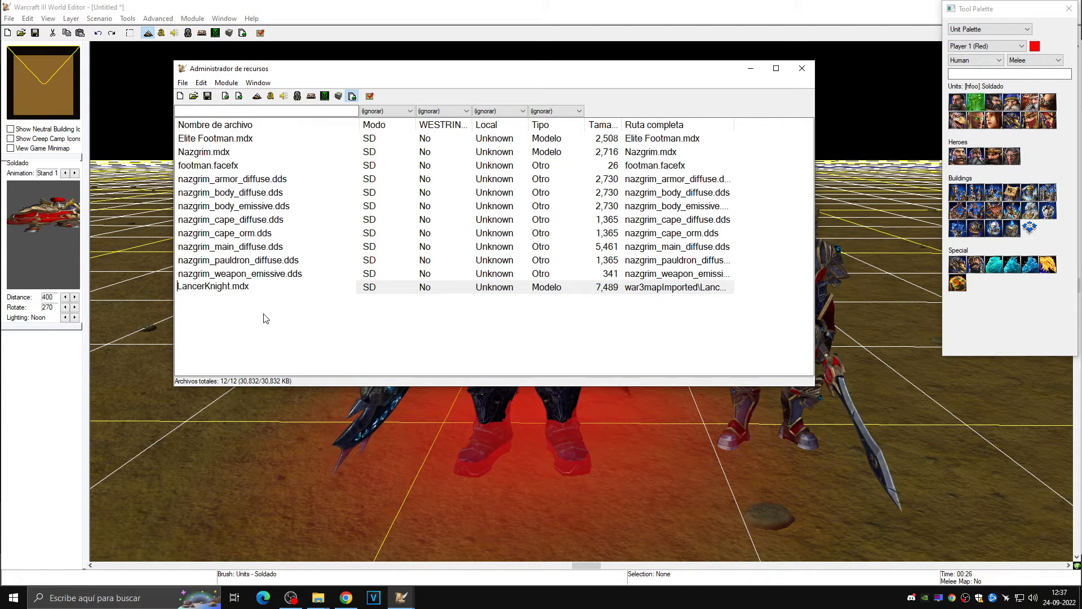
key(Return)
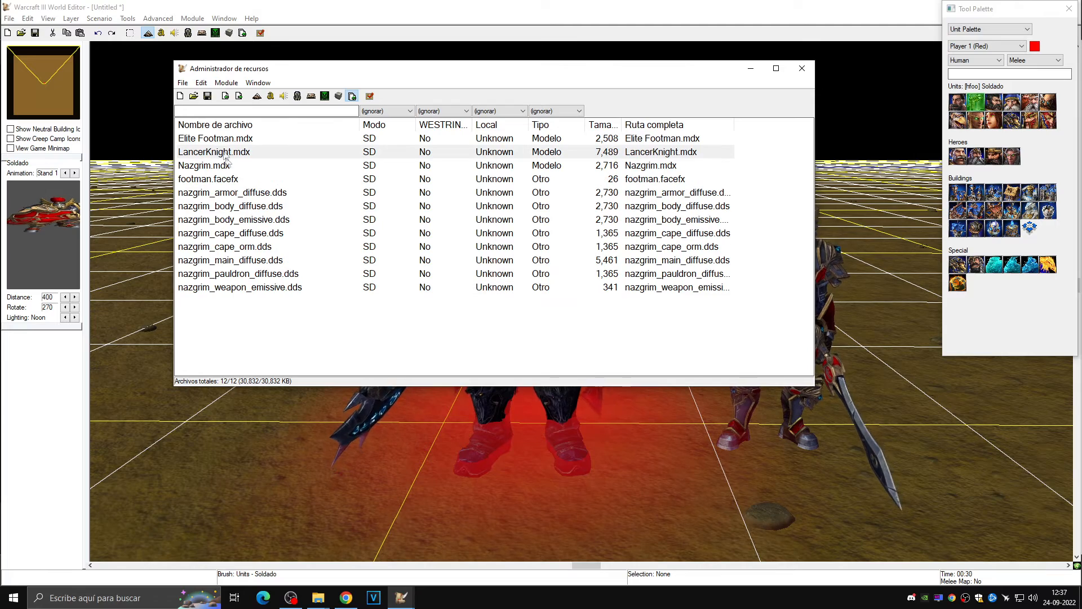
click(750, 68)
Set the Human unit Caballero's Art - Model File to the imported LancerKnight.mdx
click(188, 34)
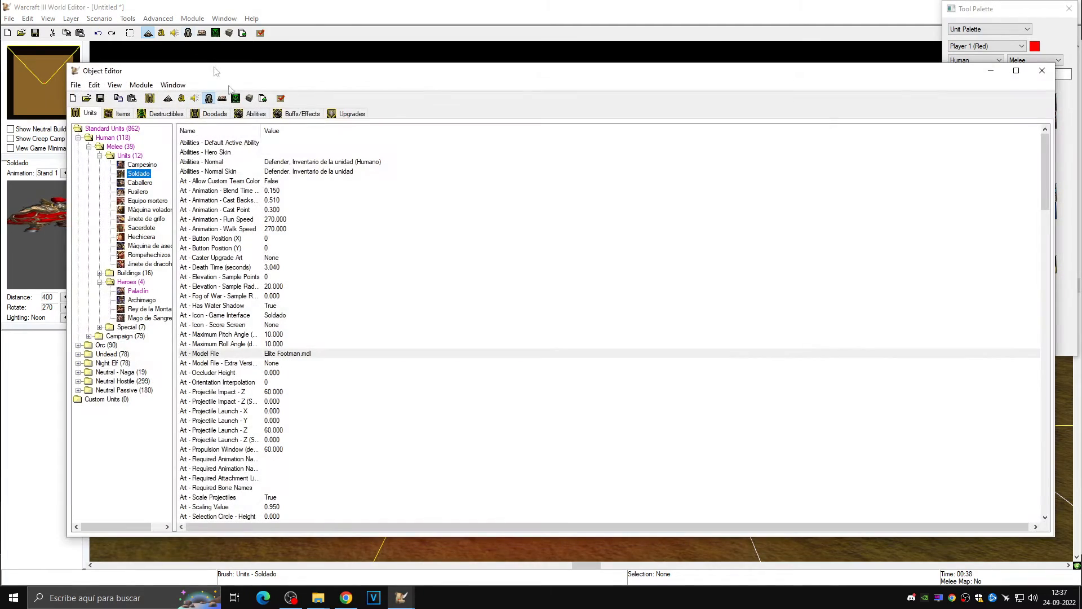
click(141, 183)
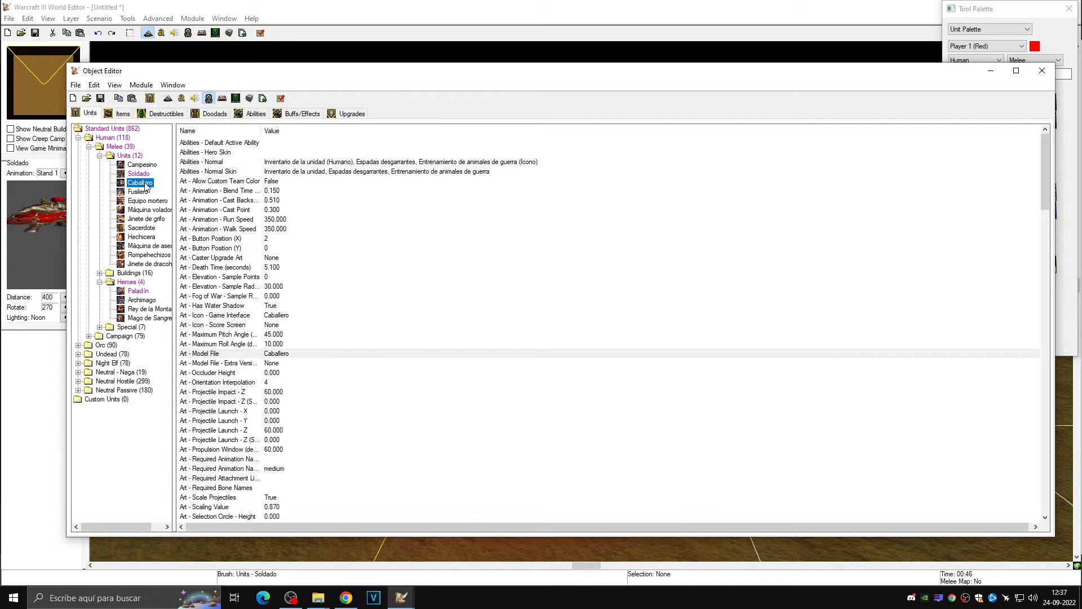
click(223, 353)
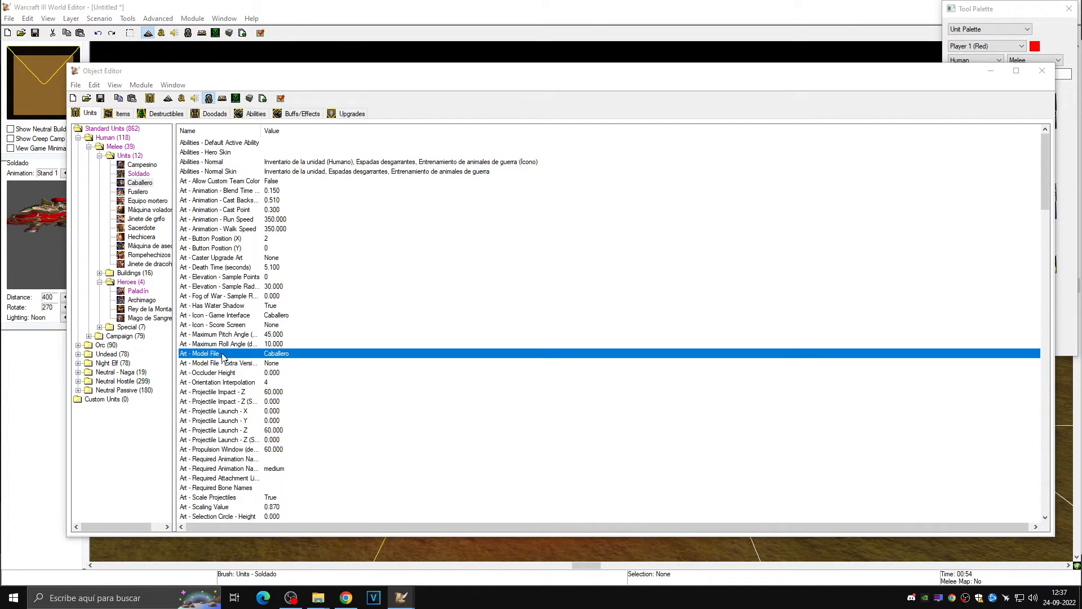
double_click(223, 355)
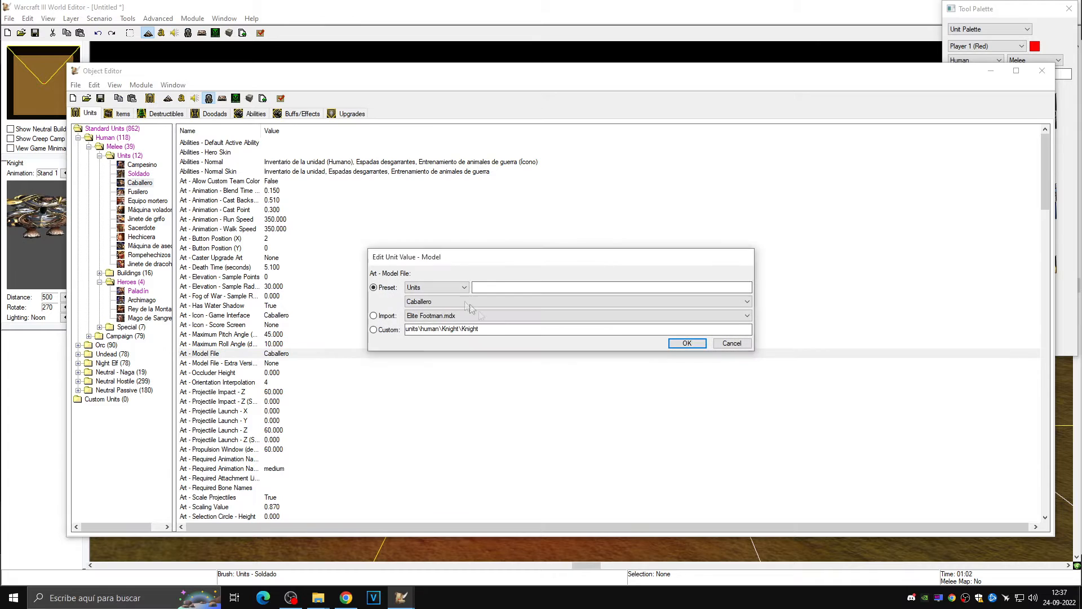
click(436, 315)
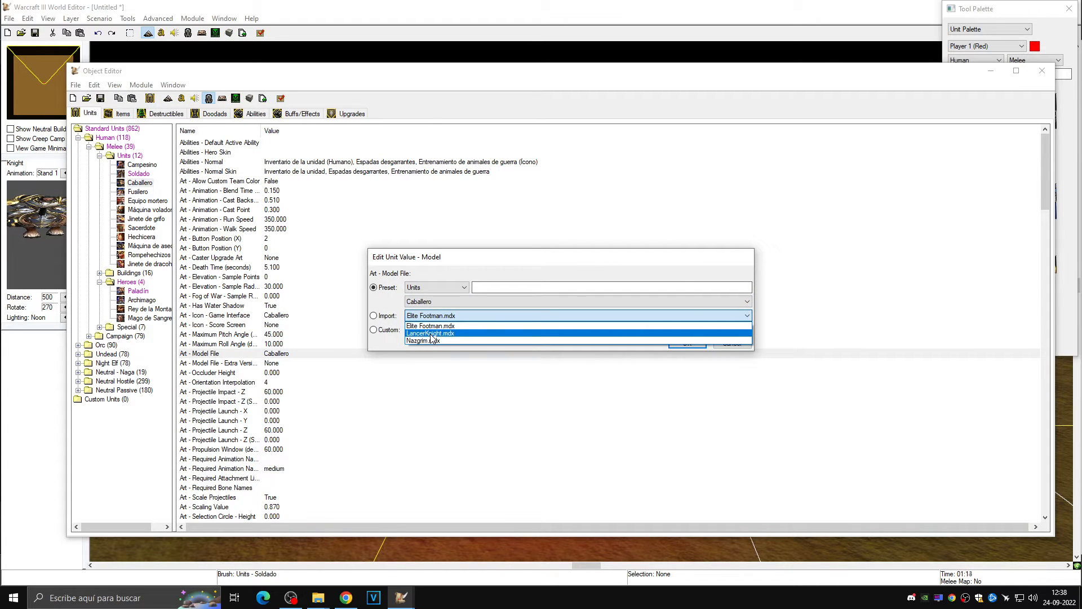
click(431, 334)
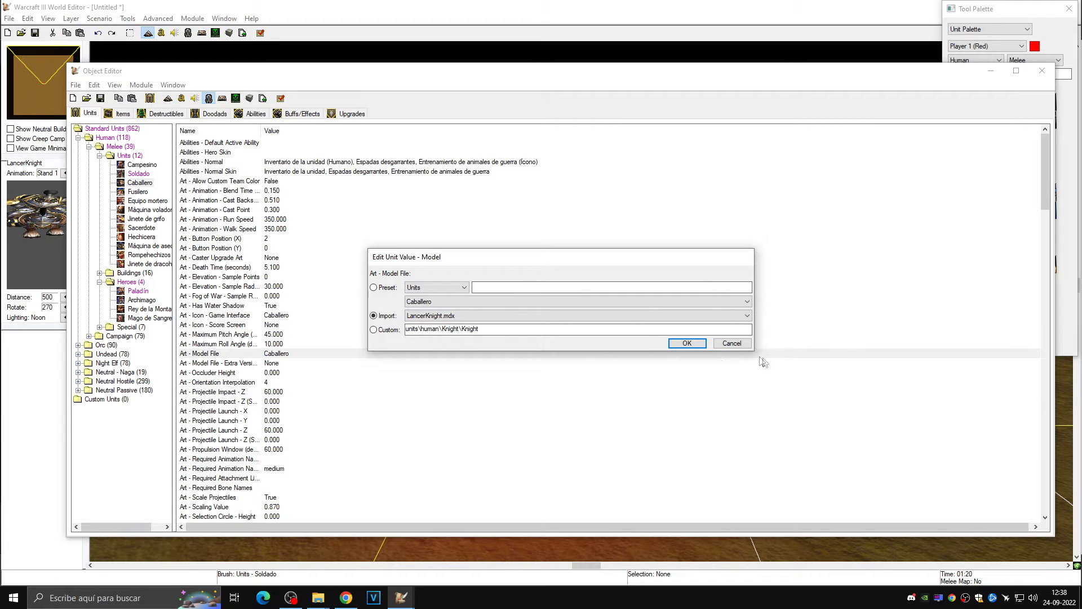
click(686, 343)
click(991, 70)
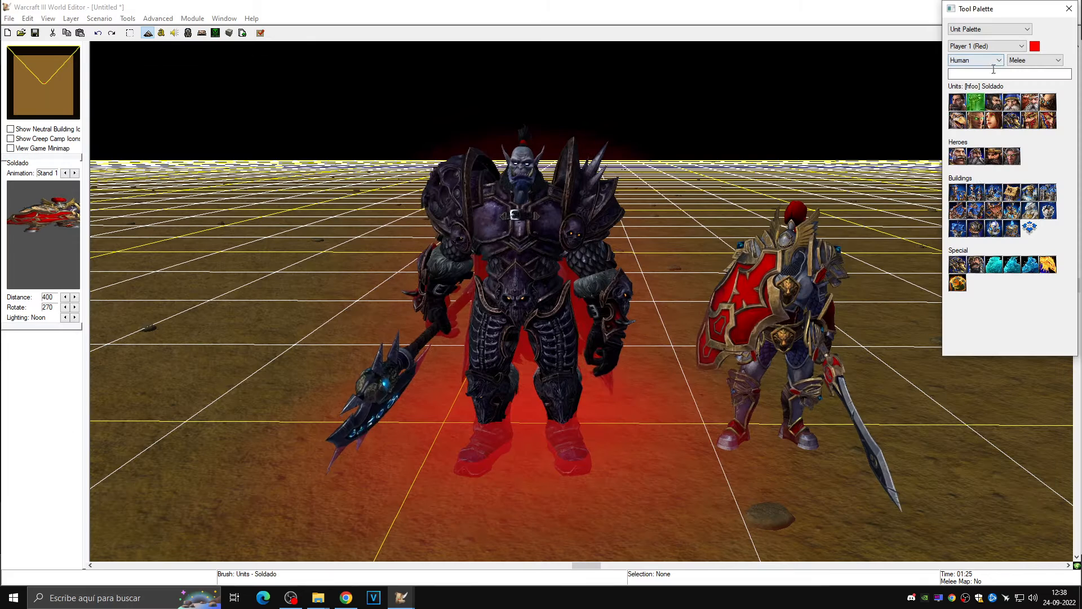
Place a Caballero unit for Player 1 (Red) beside the Nazgrim hero, on the side opposite the Soldado, and turn it to face the camera
click(976, 102)
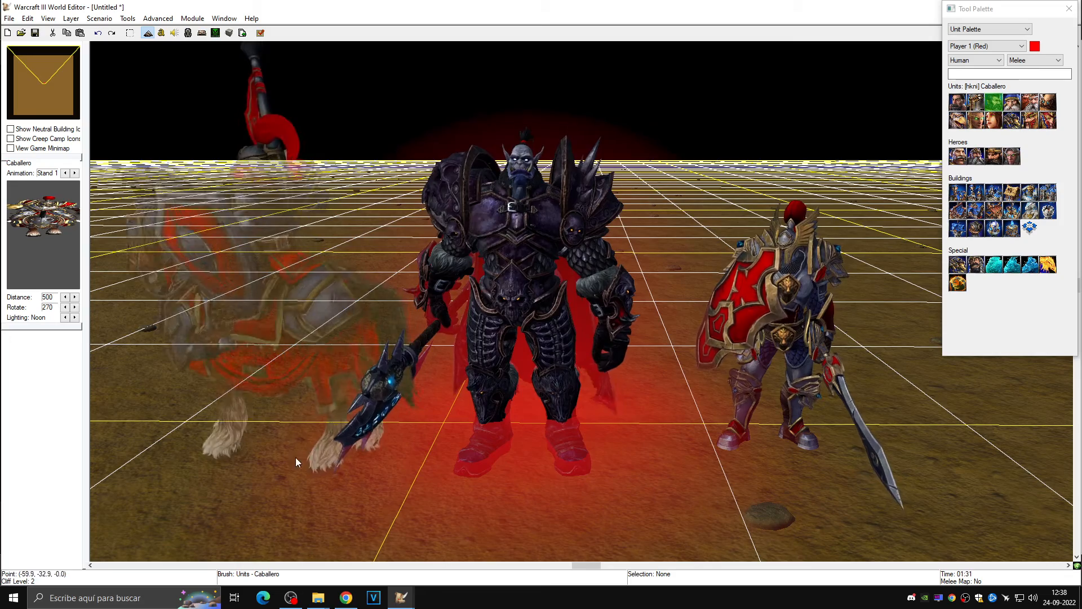
click(289, 429)
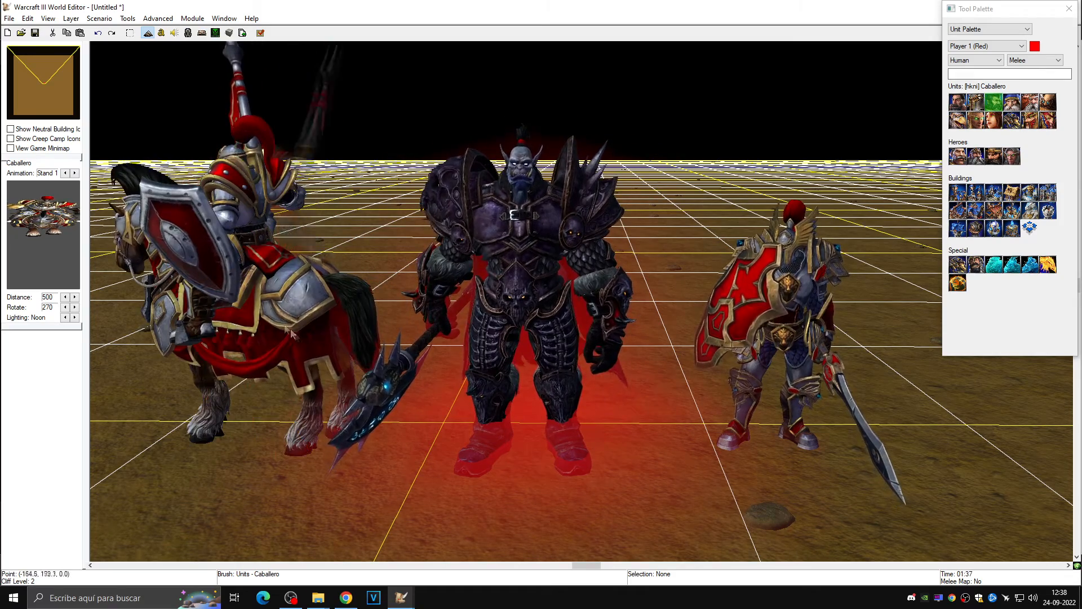
click(235, 346)
ctrl+drag(239, 344, 261, 500)
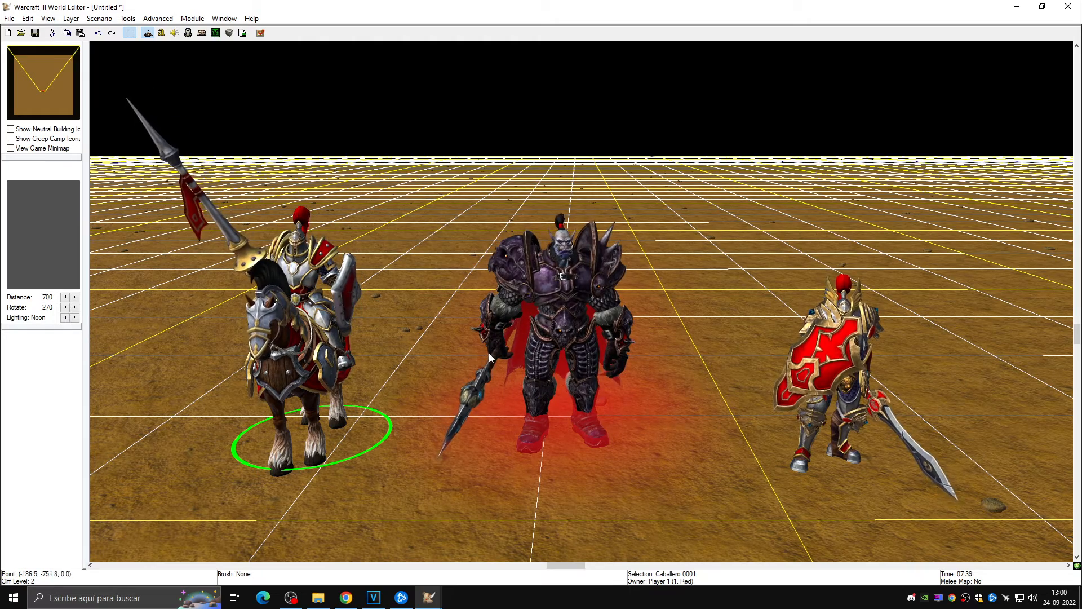
Select the placed Soldado, Nazgrim hero and Caballero in turn to view their custom models
click(851, 344)
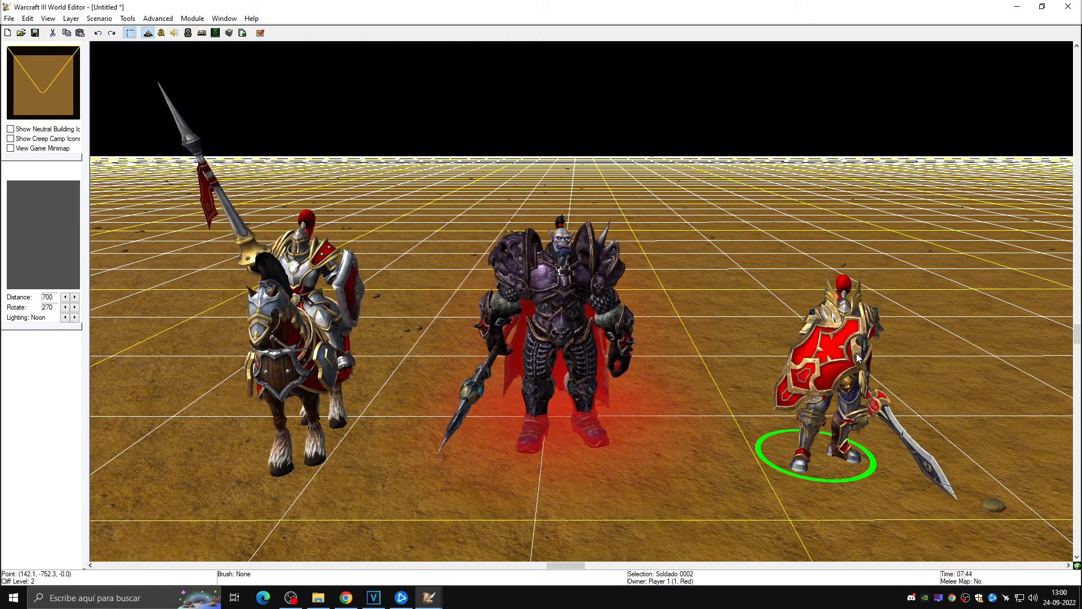
click(598, 319)
click(299, 338)
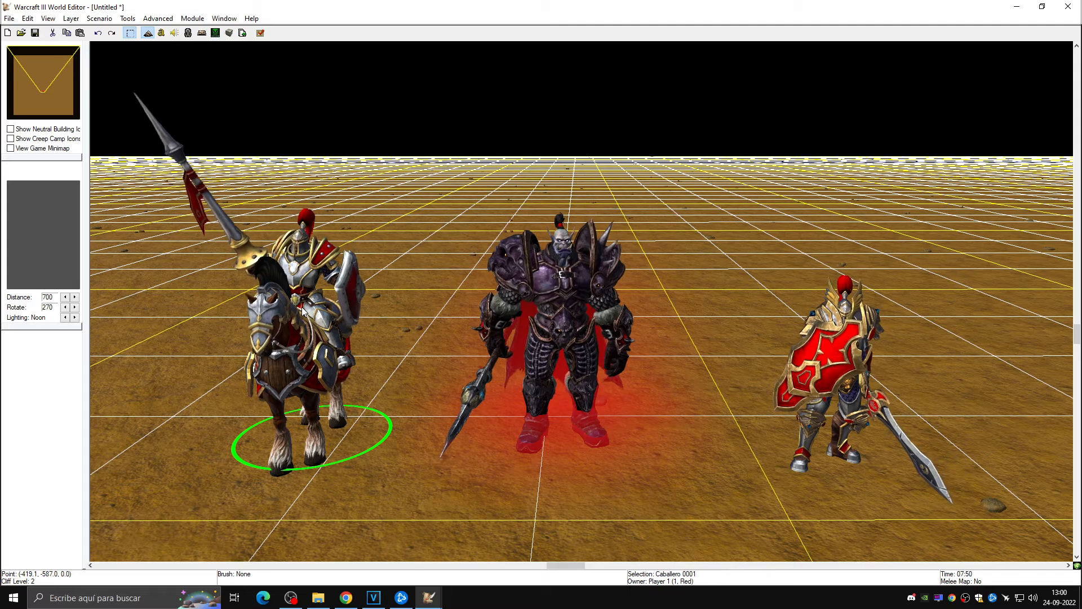
Reset the Paladín hero's Art - Model File to its default and view the hero on the terrain
click(188, 34)
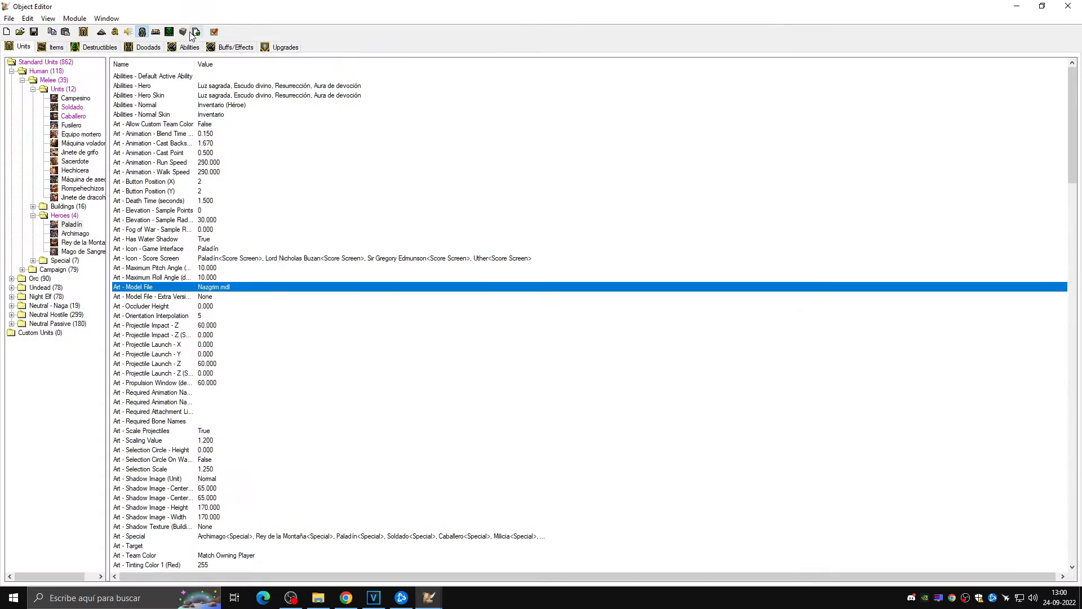
right_click(215, 289)
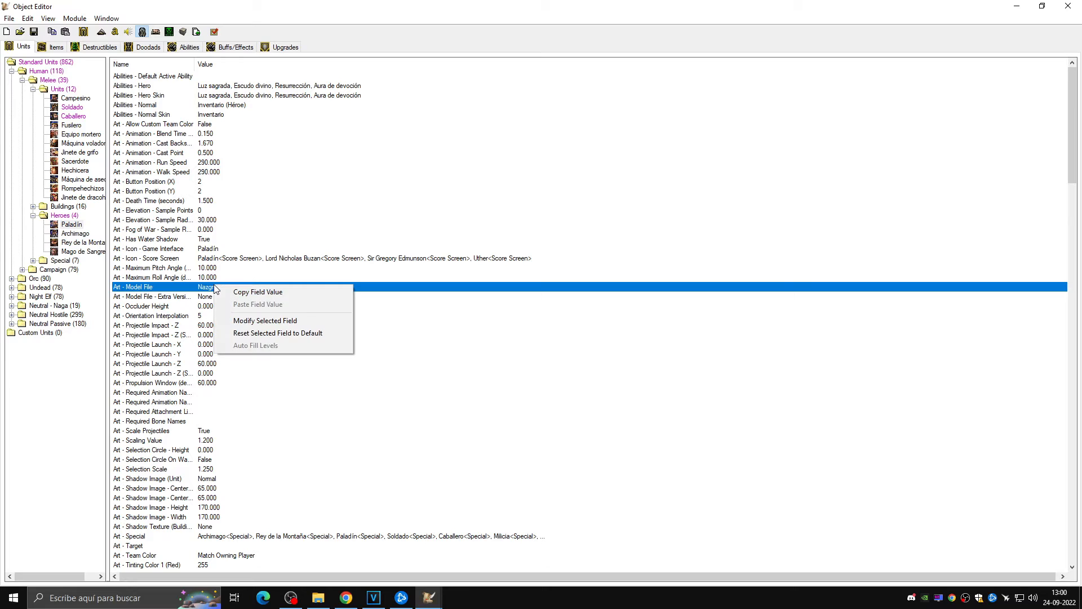
click(248, 333)
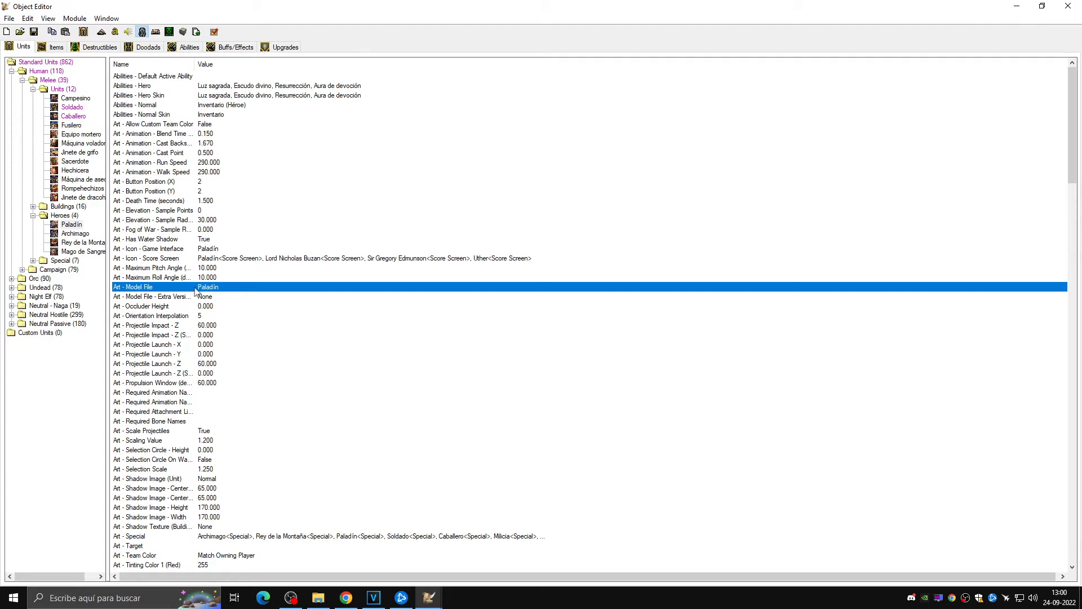
click(1024, 12)
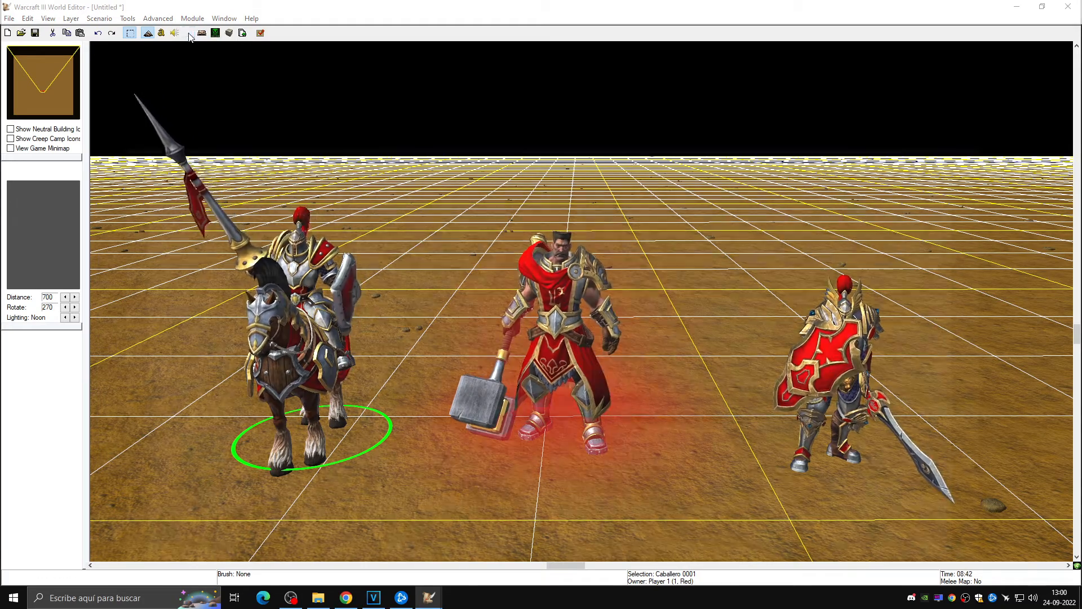
Set the Paladín hero's Art - Model File to the imported Nazgrim.mdx
click(188, 33)
right_click(279, 357)
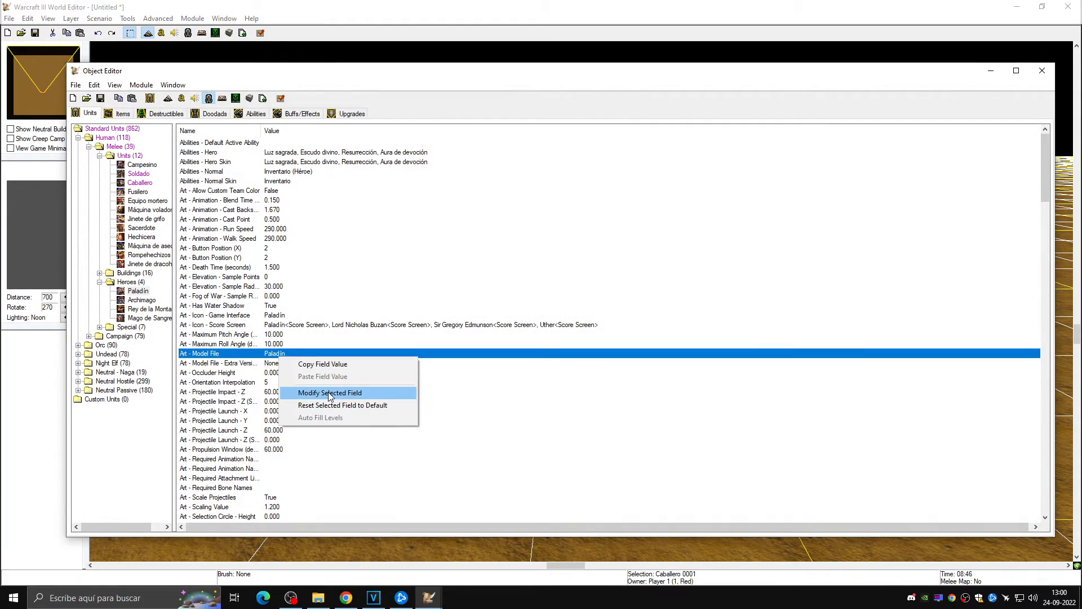
click(336, 394)
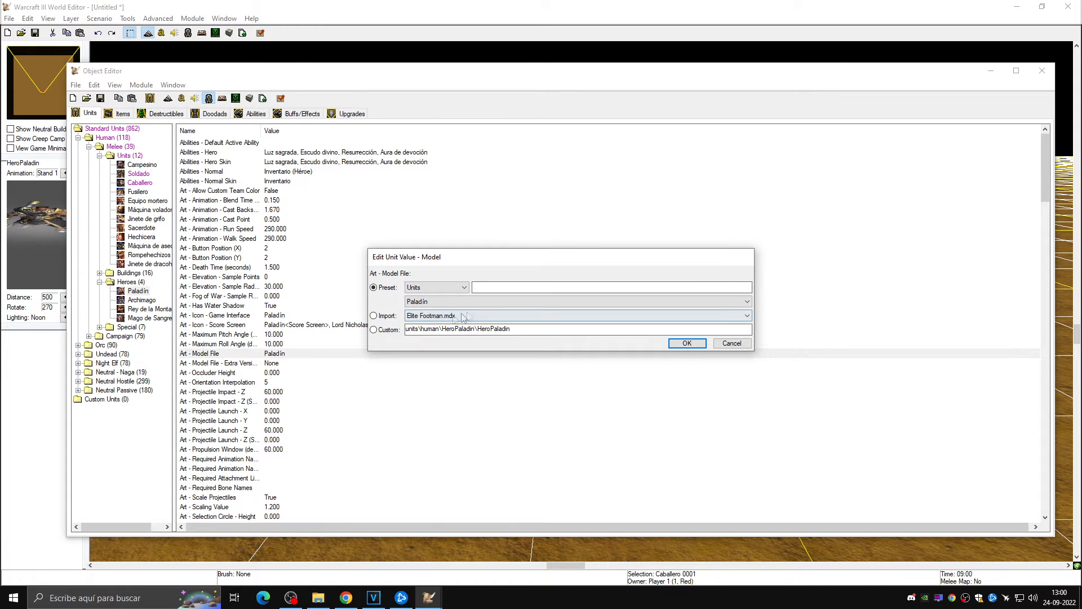
click(441, 315)
click(423, 340)
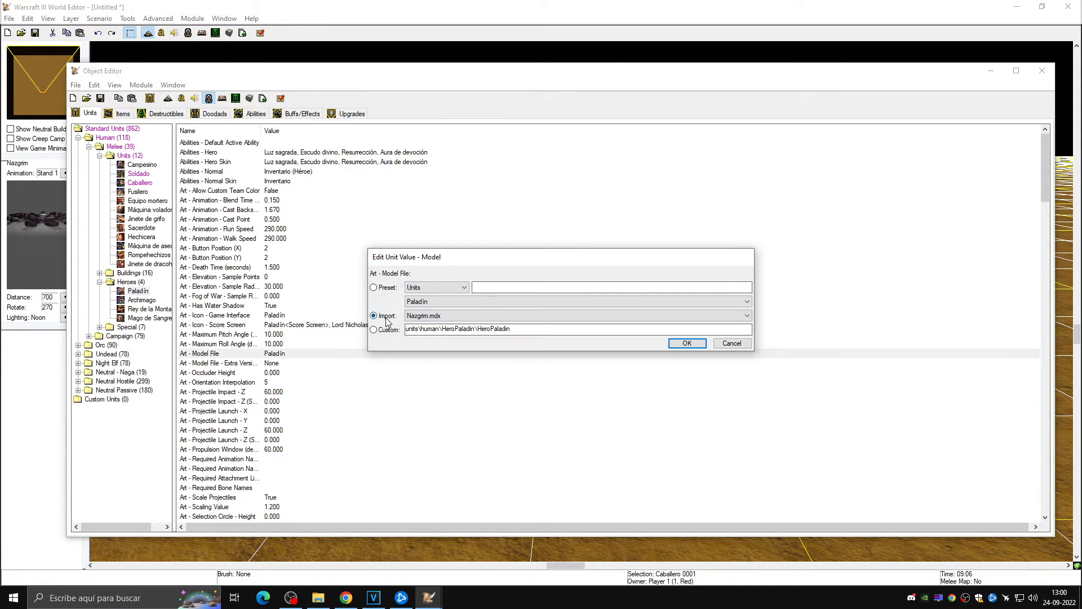
click(687, 343)
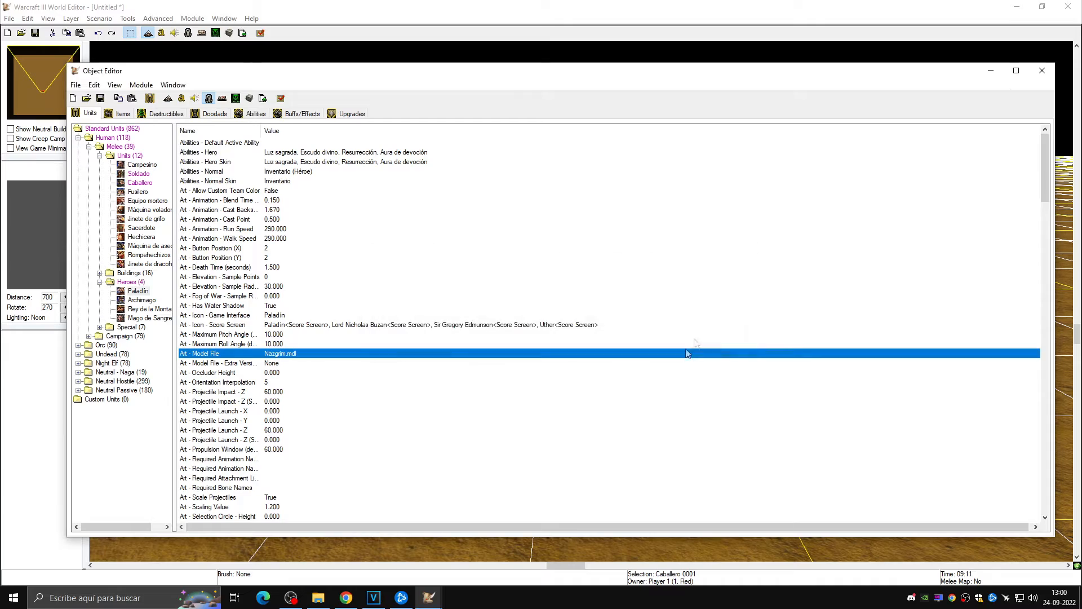
click(992, 71)
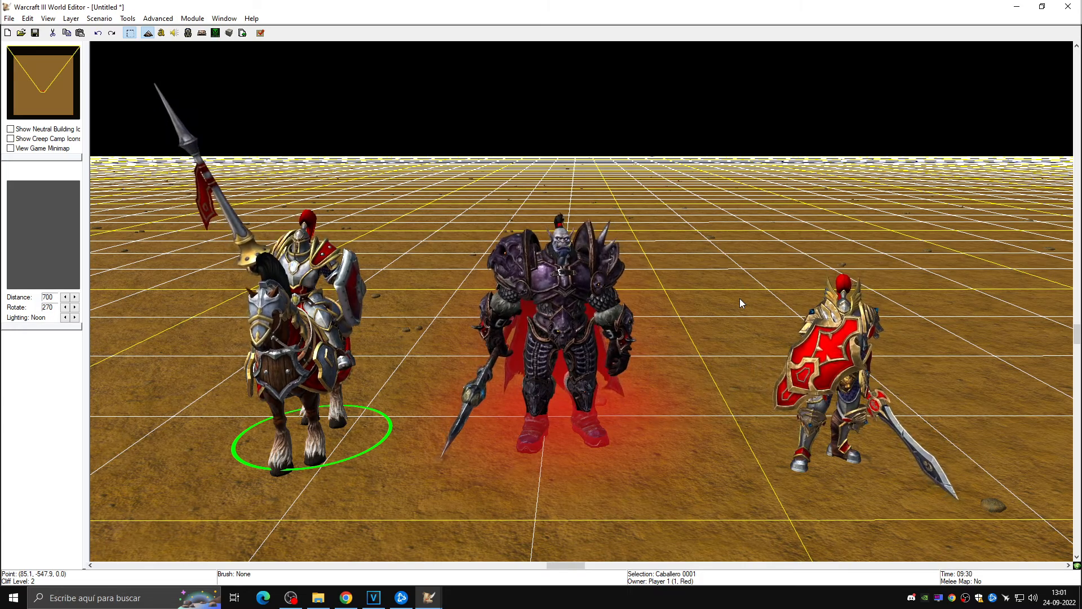
Import all files from the Frostwolf grunt subfolder of the Frostwolf grunt download into the map's assets
key(F12)
click(183, 84)
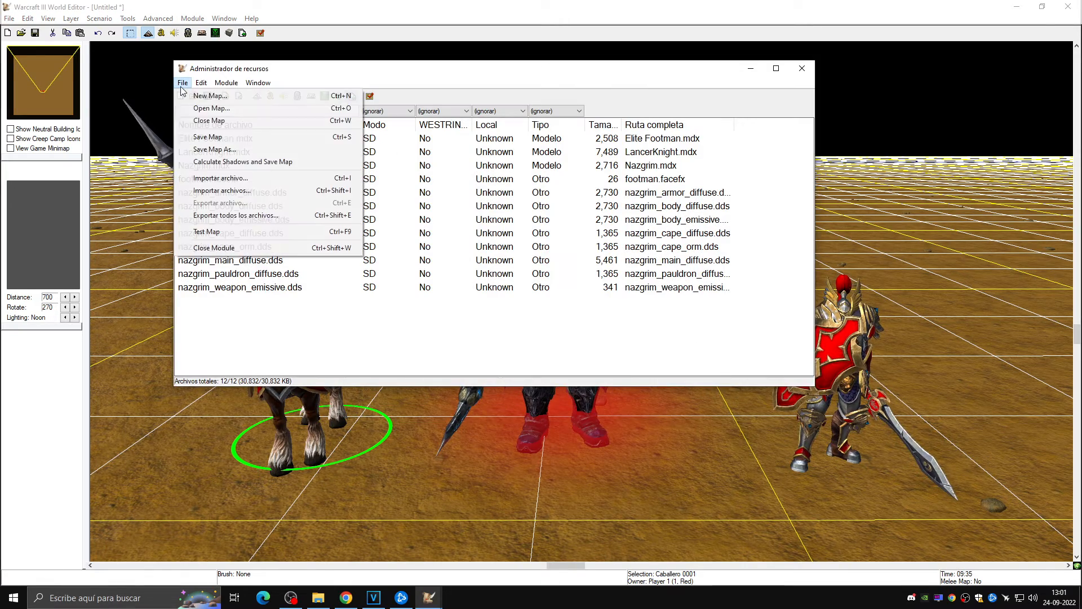
click(206, 191)
double_click(509, 256)
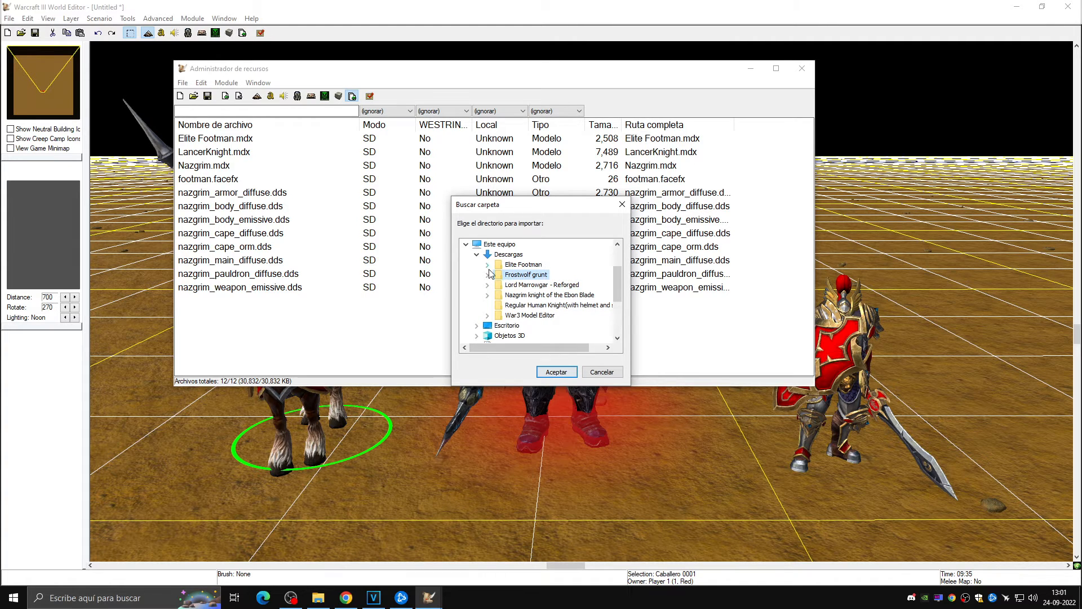
double_click(513, 277)
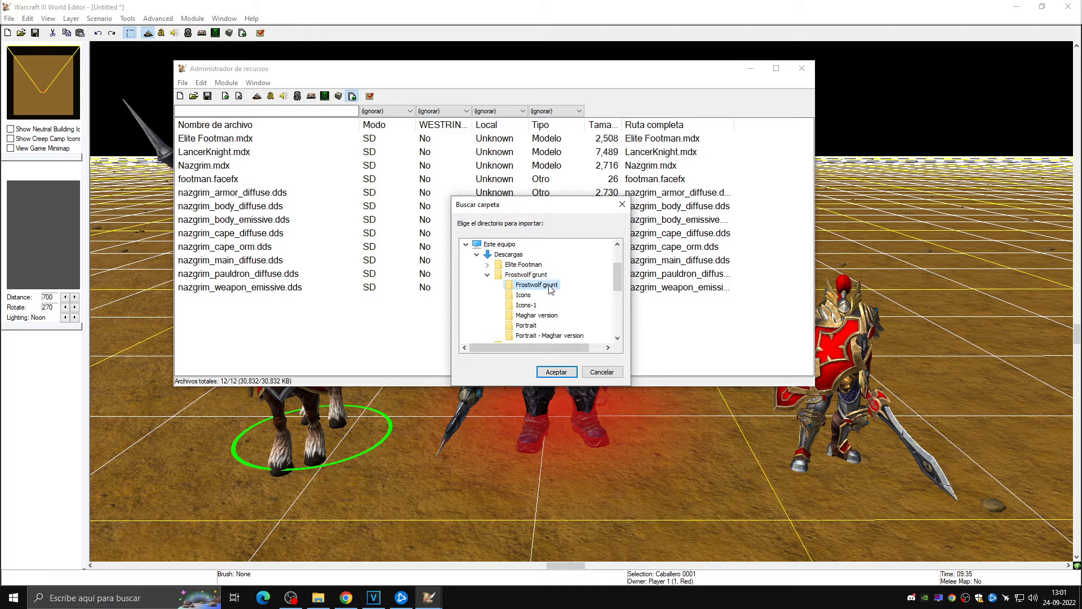
click(556, 372)
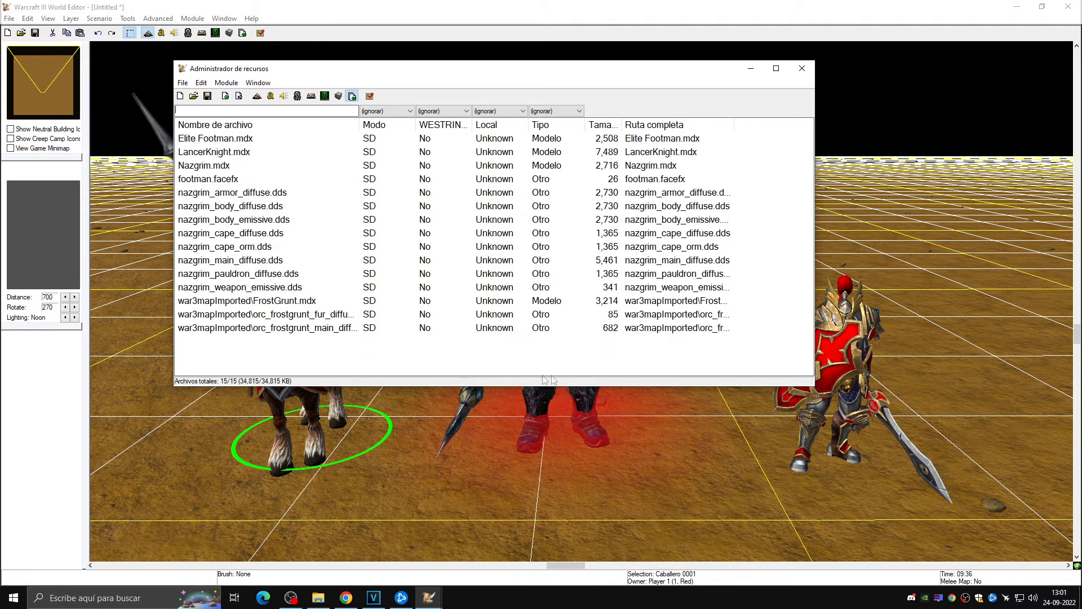
Remove the war3mapImported\ prefix from the imported FrostGrunt.mdx model's path
click(253, 302)
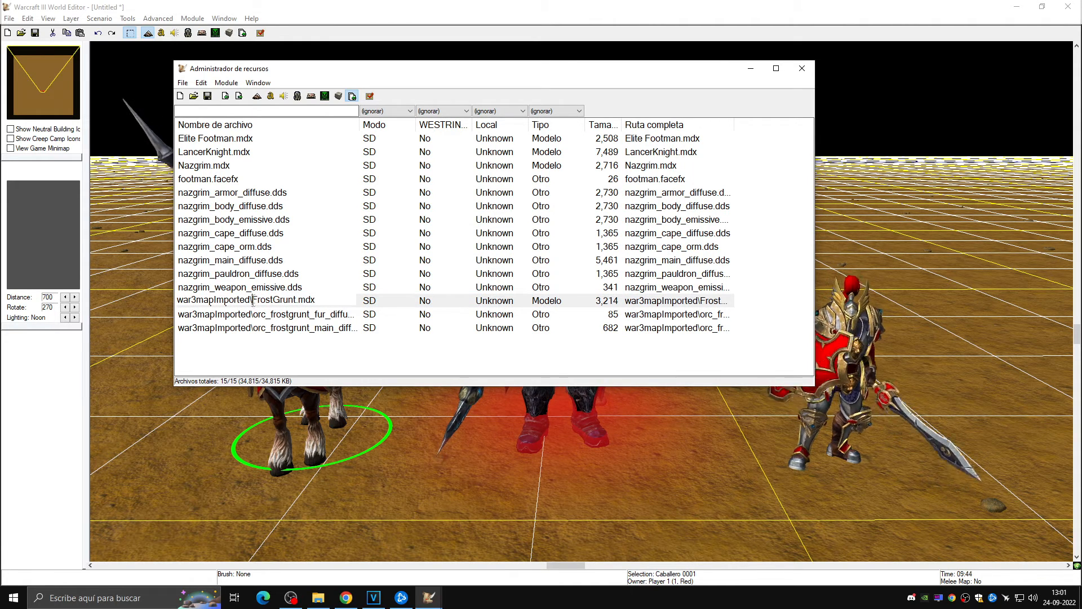
click(183, 83)
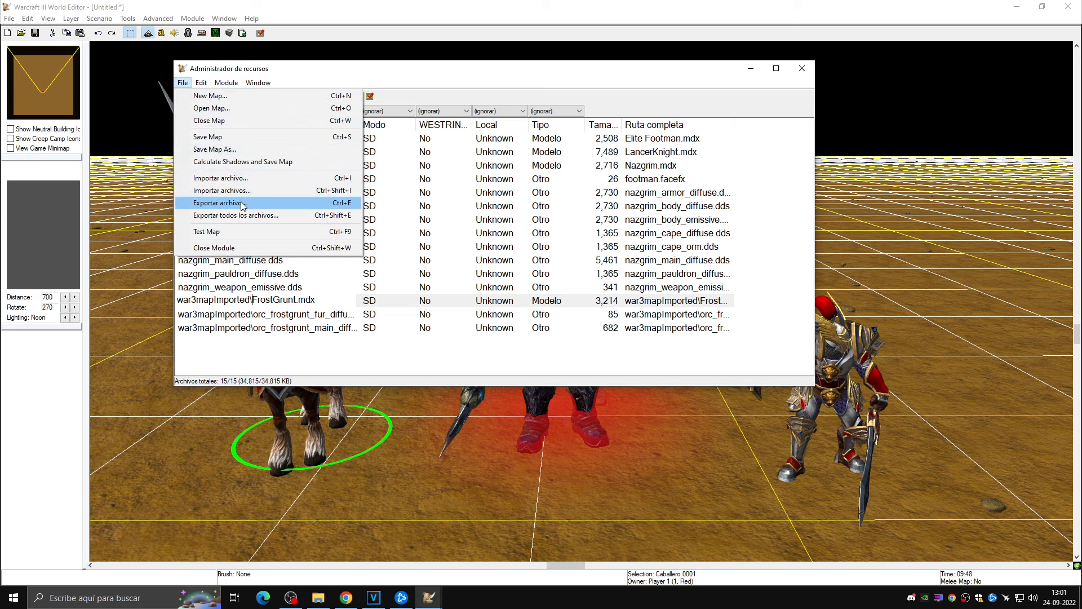
click(182, 83)
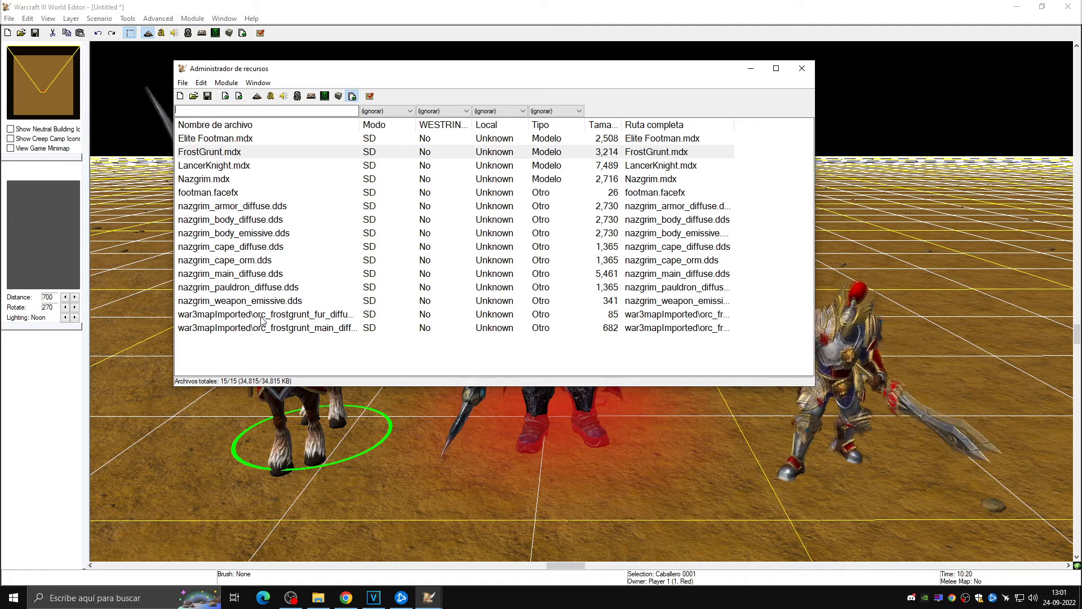
Remove the war3mapImported\ prefix from the fur texture's path so it reads orc_frostgrunt_fur_diffuse.dds
click(252, 315)
click(252, 314)
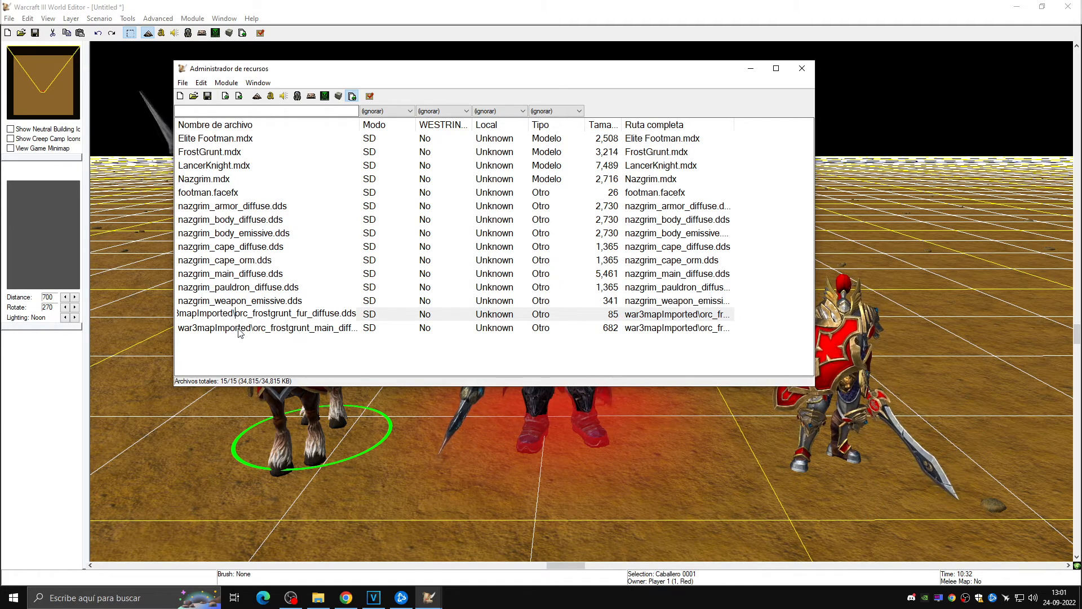
key(BackSpace)
key(BackSpace)
key(BackSpace)
key(BackSpace)
key(BackSpace)
key(BackSpace)
key(BackSpace)
key(BackSpace)
key(BackSpace)
key(BackSpace)
key(BackSpace)
key(BackSpace)
key(BackSpace)
key(BackSpace)
key(BackSpace)
key(Return)
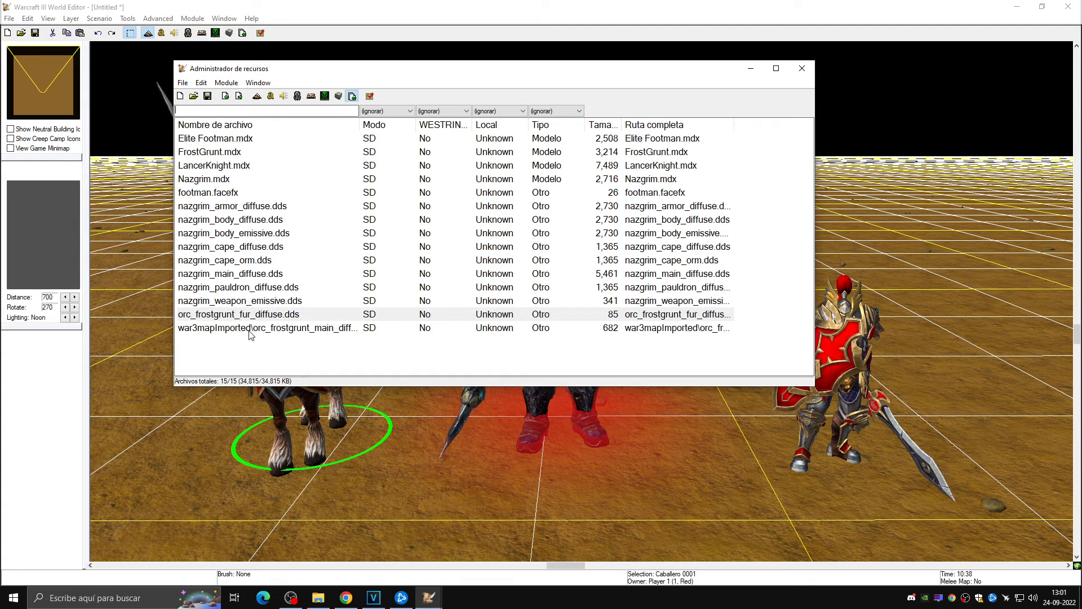
Shorten the main texture's path to orc_frostgrunt_main_diffuse.dds and put the asset manager out of the way
click(254, 330)
click(253, 330)
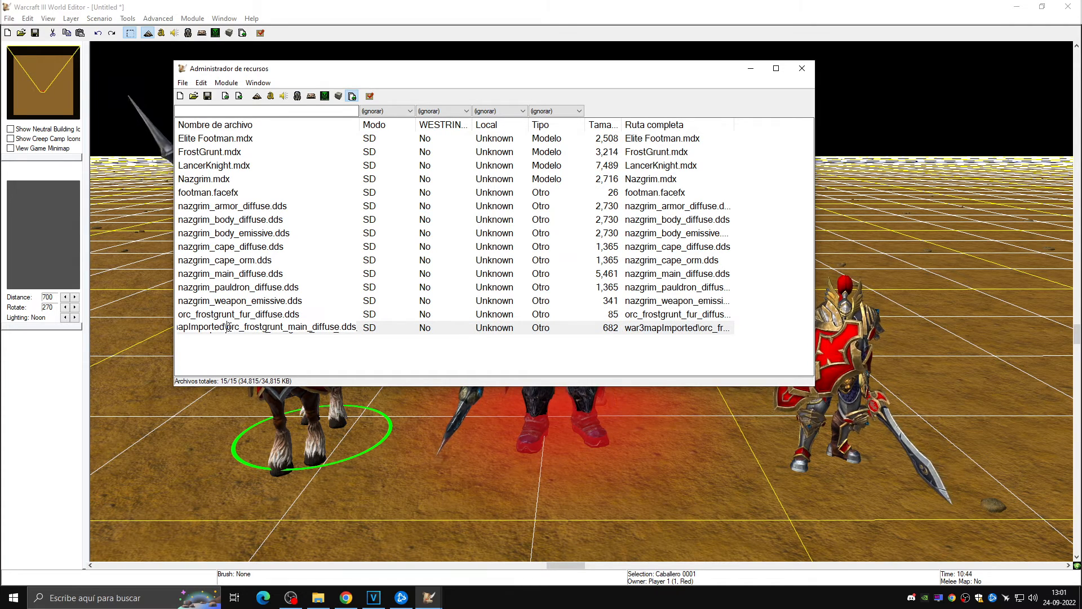
key(BackSpace)
key(BackSpace)
key(BackSpace)
key(BackSpace)
key(BackSpace)
key(BackSpace)
key(BackSpace)
key(BackSpace)
key(BackSpace)
key(BackSpace)
key(BackSpace)
key(BackSpace)
key(BackSpace)
key(BackSpace)
key(BackSpace)
key(BackSpace)
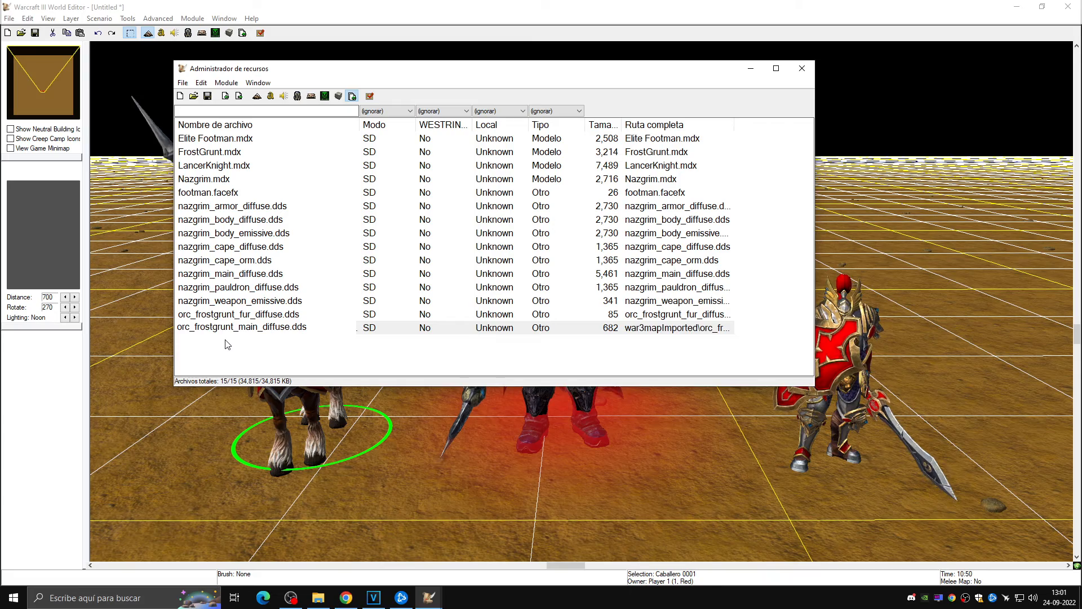
key(Return)
click(749, 70)
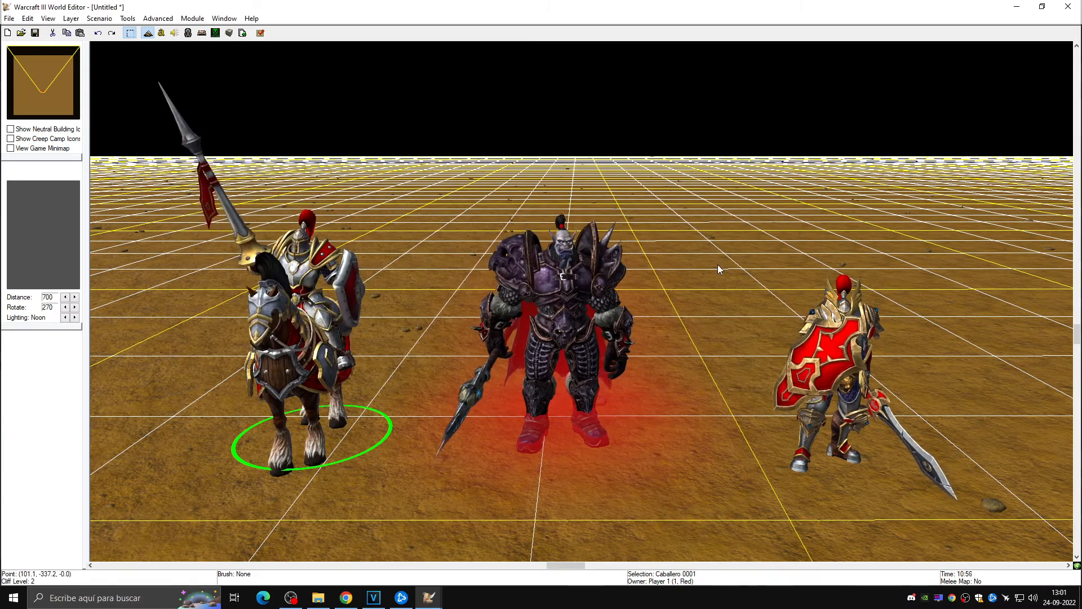
Bring up the tool palette over the terrain and switch it to the Unit Palette
key(d)
click(990, 29)
click(978, 55)
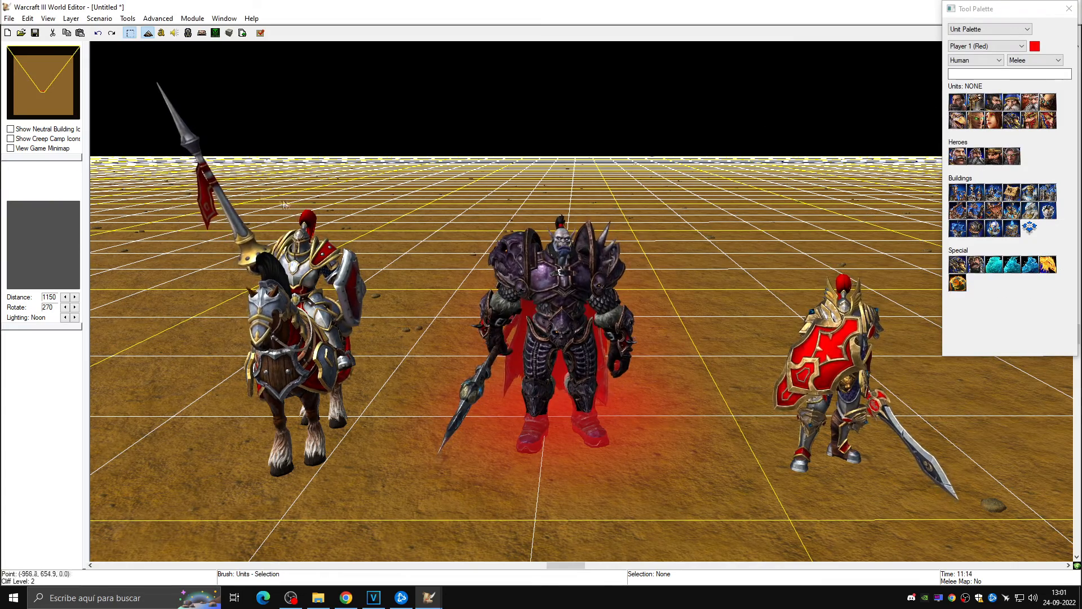
Set the Art - Model File of the Orc melee unit Bruto to the imported FrostGrunt.mdx
click(188, 33)
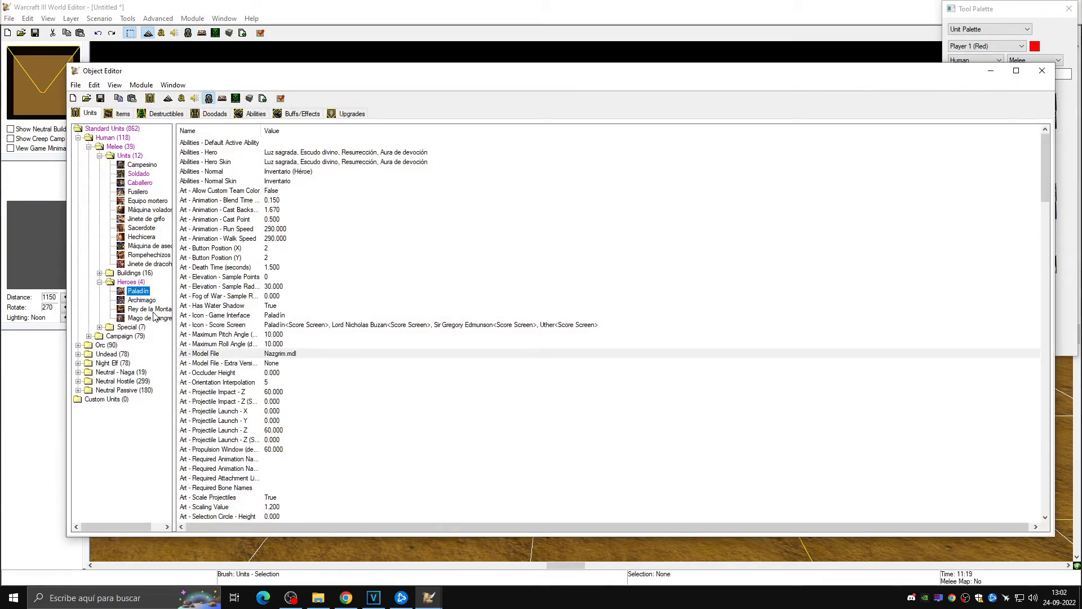
click(78, 345)
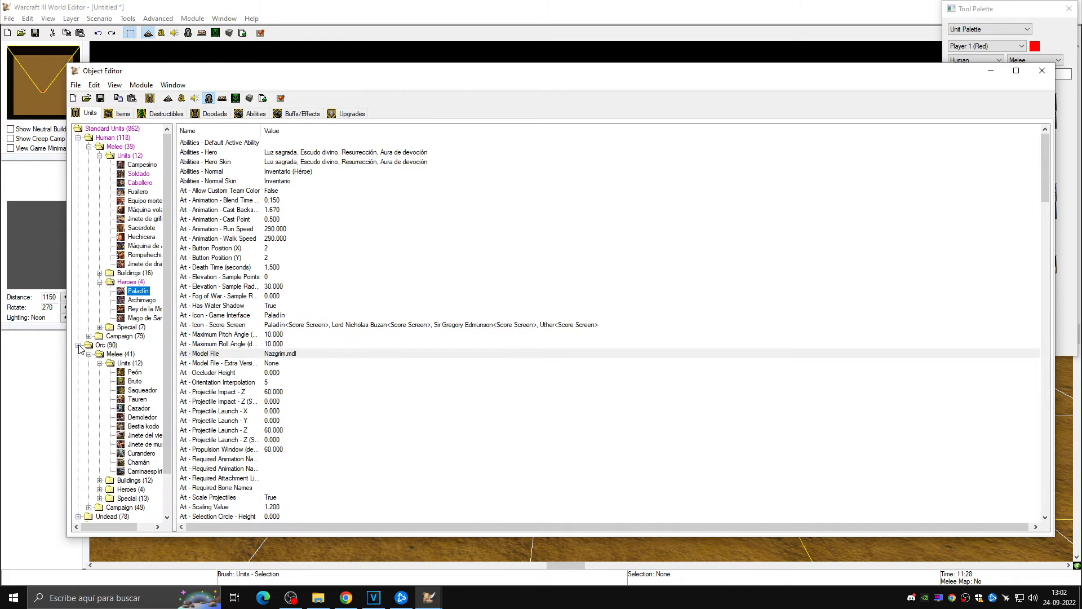
click(134, 382)
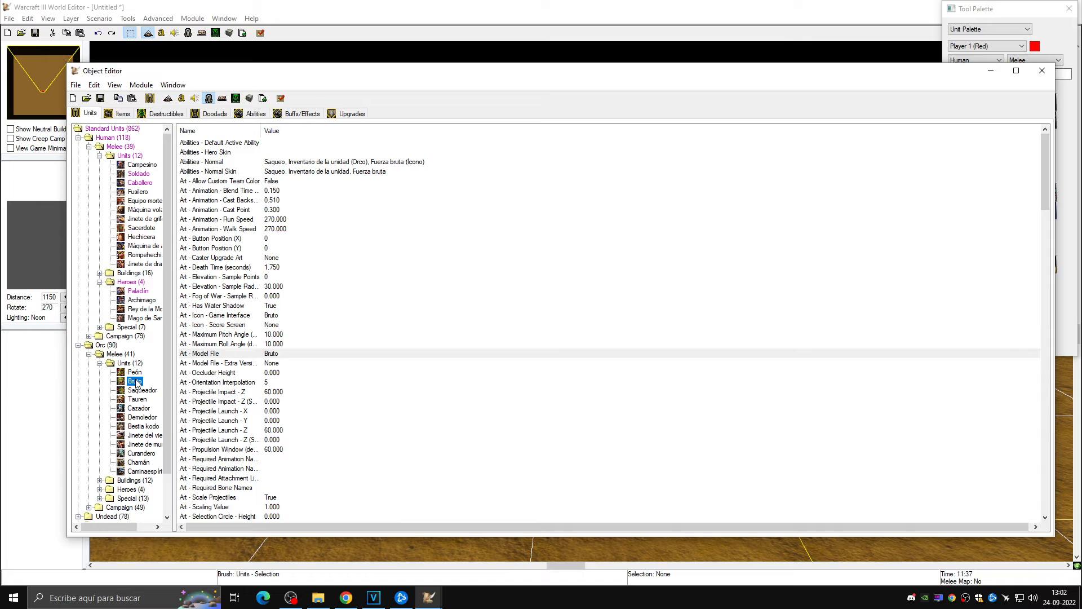
click(215, 354)
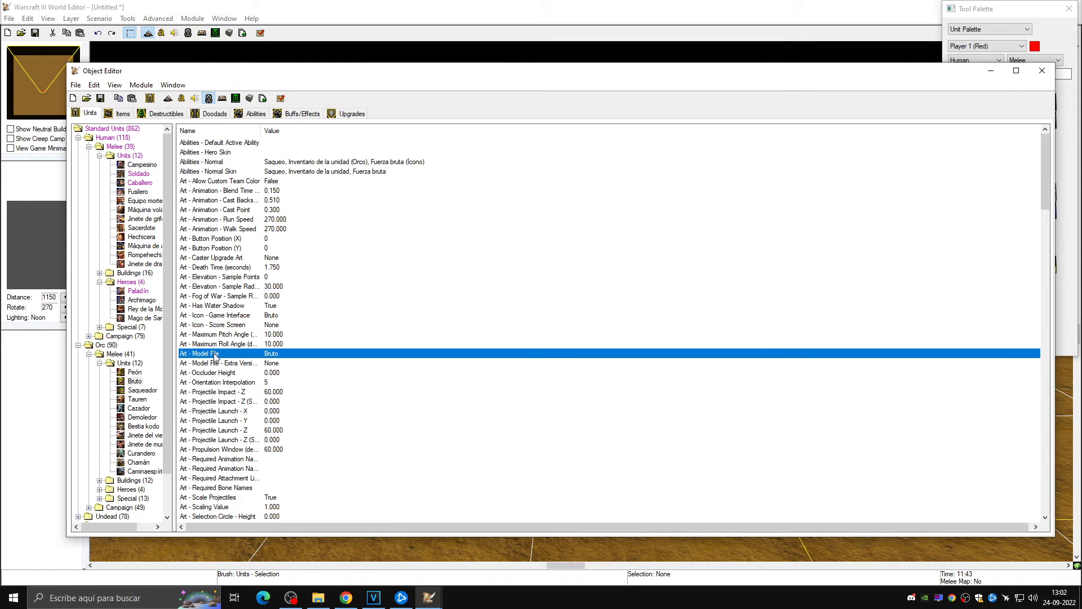
right_click(214, 353)
click(235, 389)
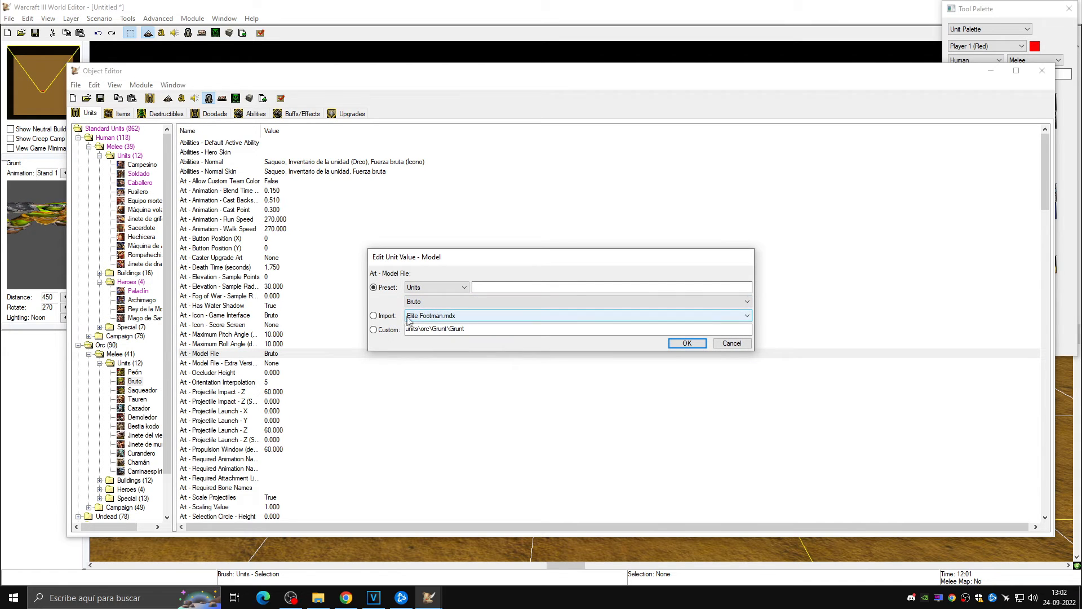
click(433, 314)
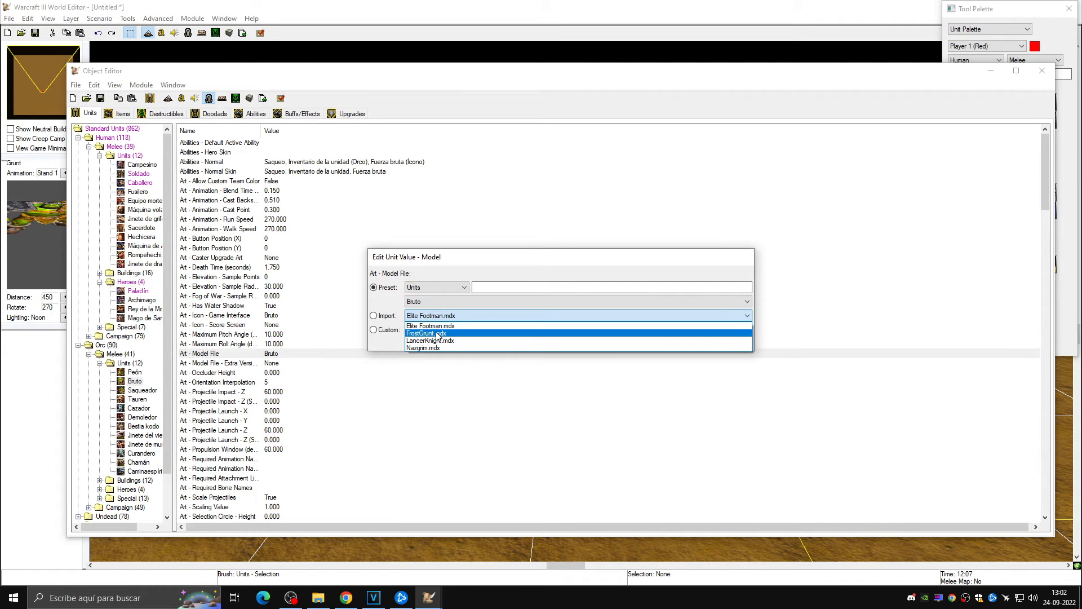
click(420, 335)
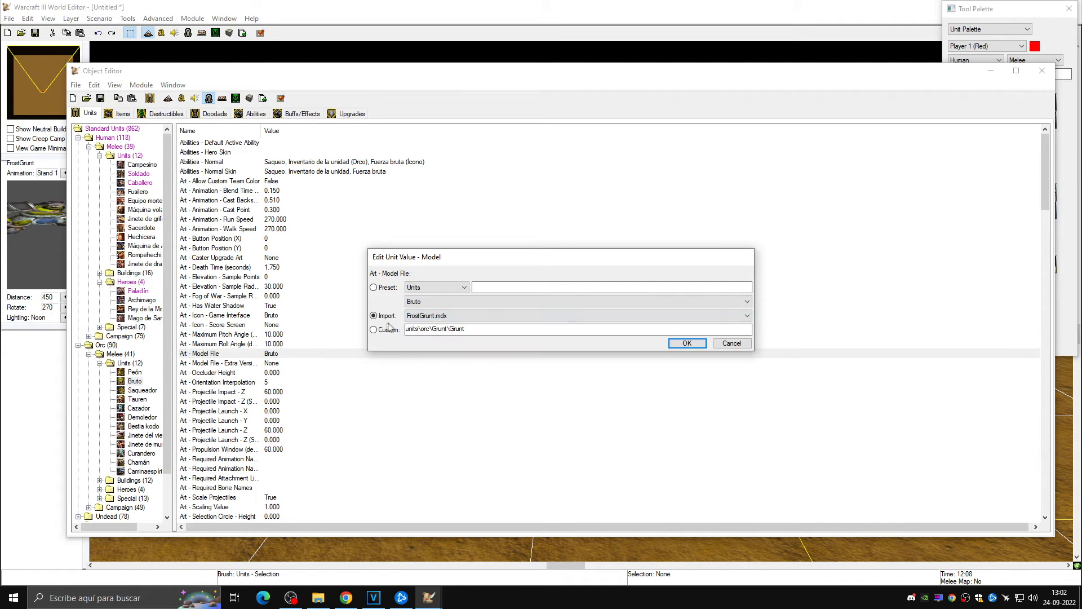
click(687, 344)
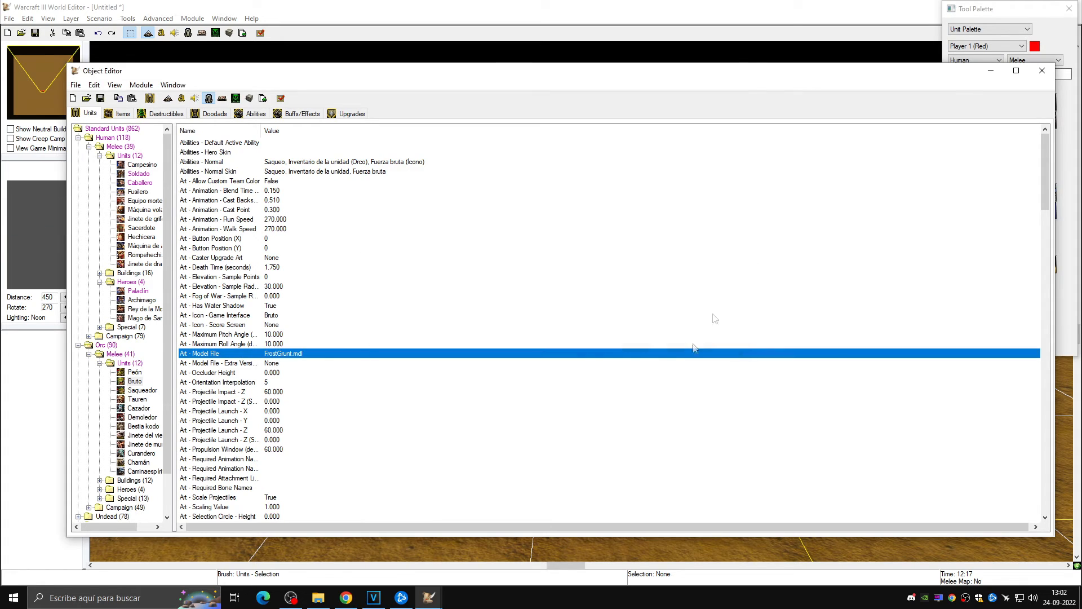
click(991, 72)
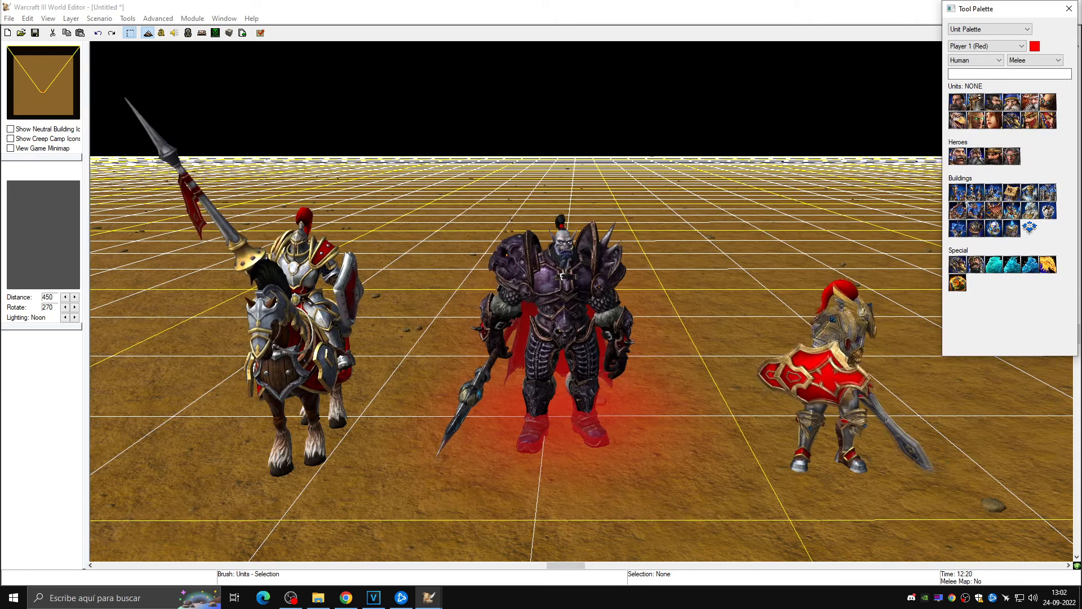
Place one Orc Bruto unit for Player 1 (Red) on the terrain beside the mounted Caballero
click(997, 61)
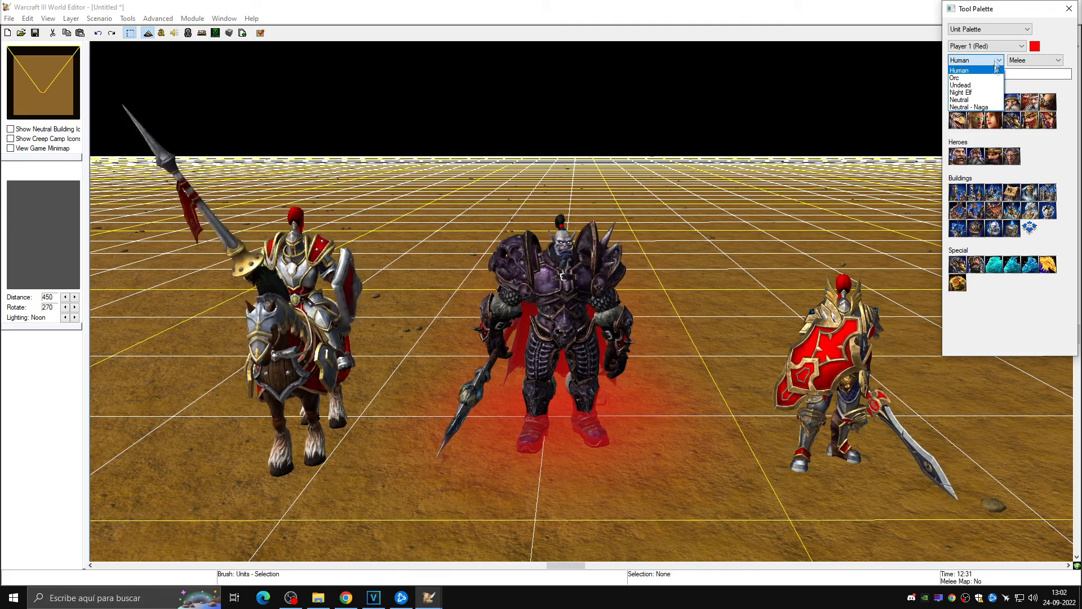
click(958, 77)
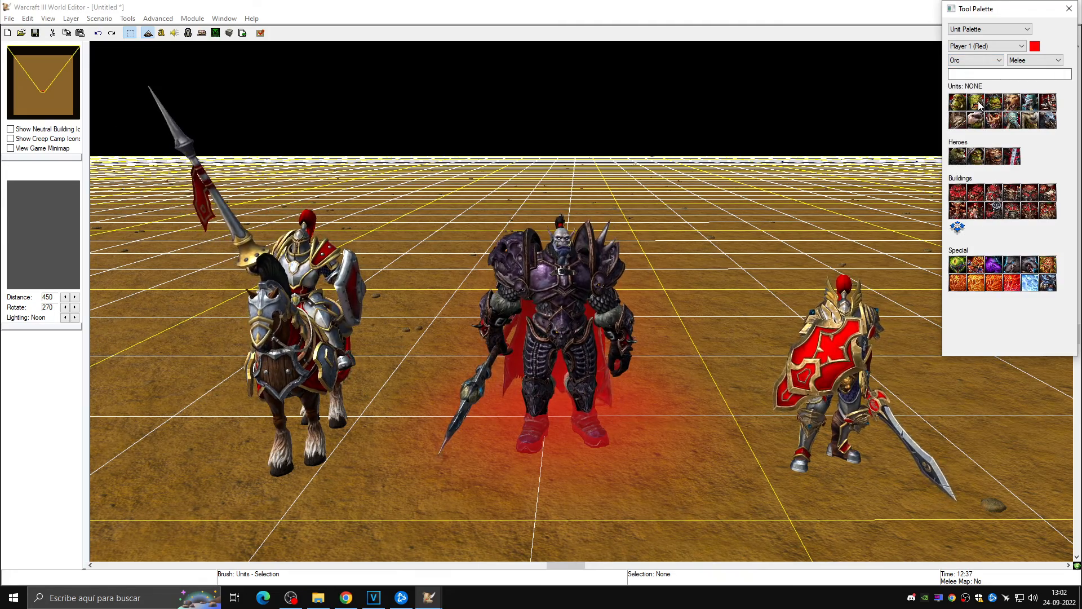
click(976, 102)
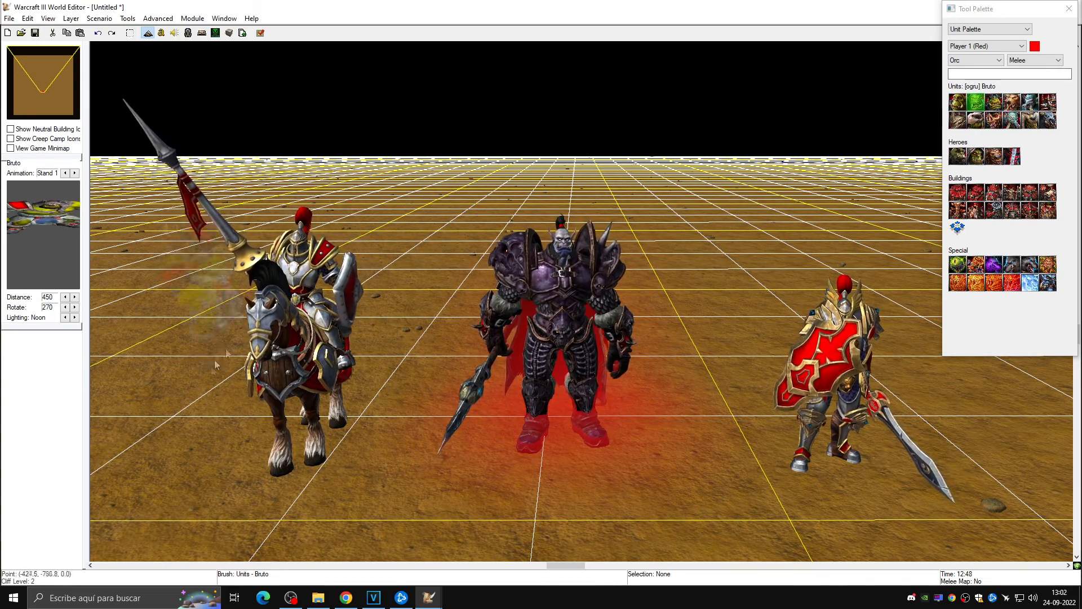
right_drag(188, 439, 343, 431)
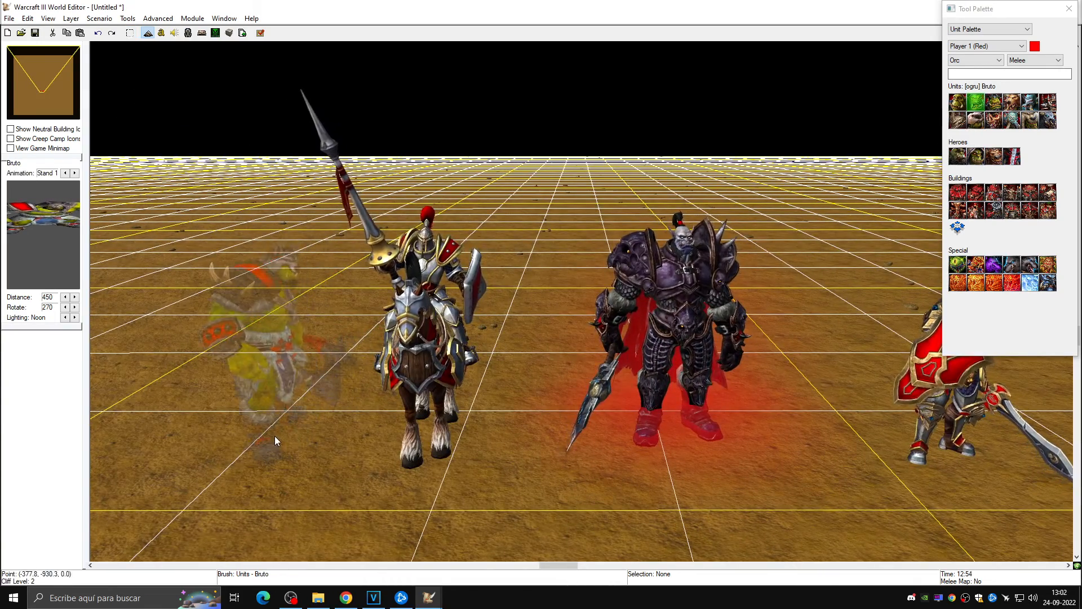
click(275, 441)
key(Escape)
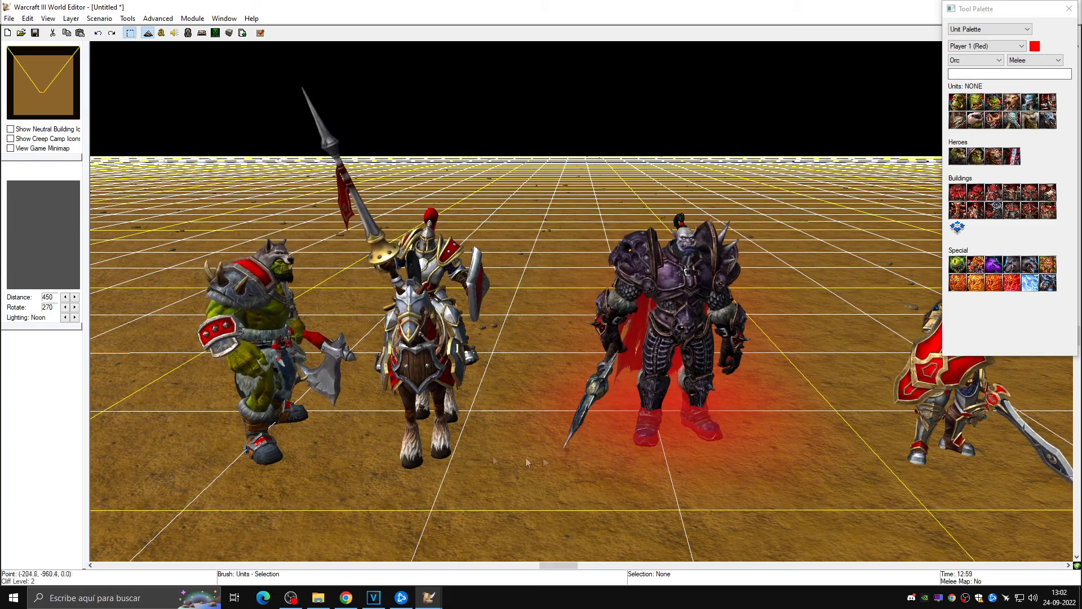
Select the placed Bruto and examine its custom model up close and alongside the other units
click(252, 394)
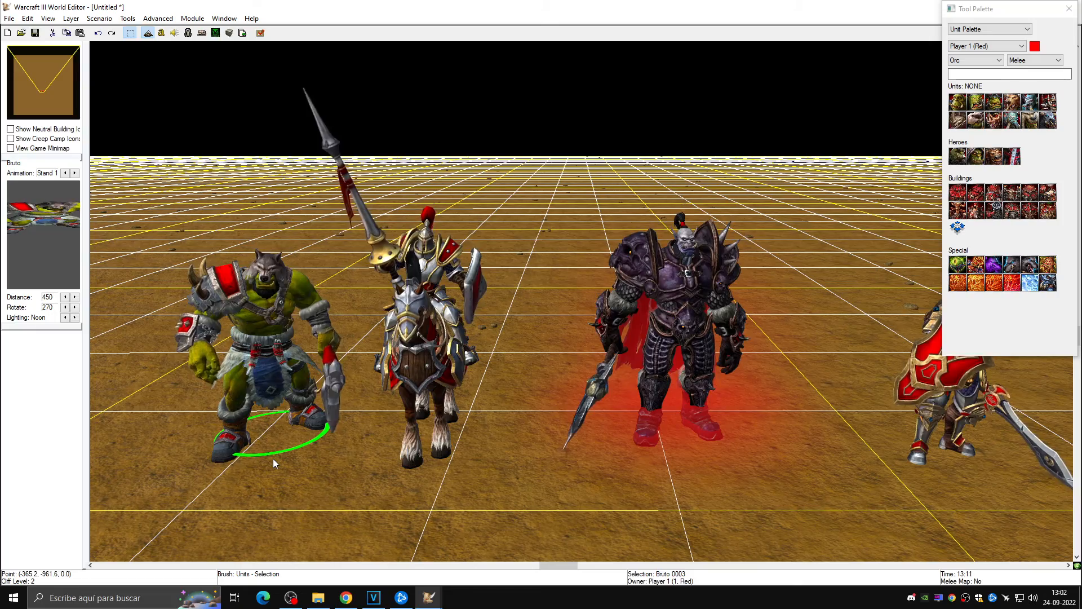
right_drag(167, 429, 496, 451)
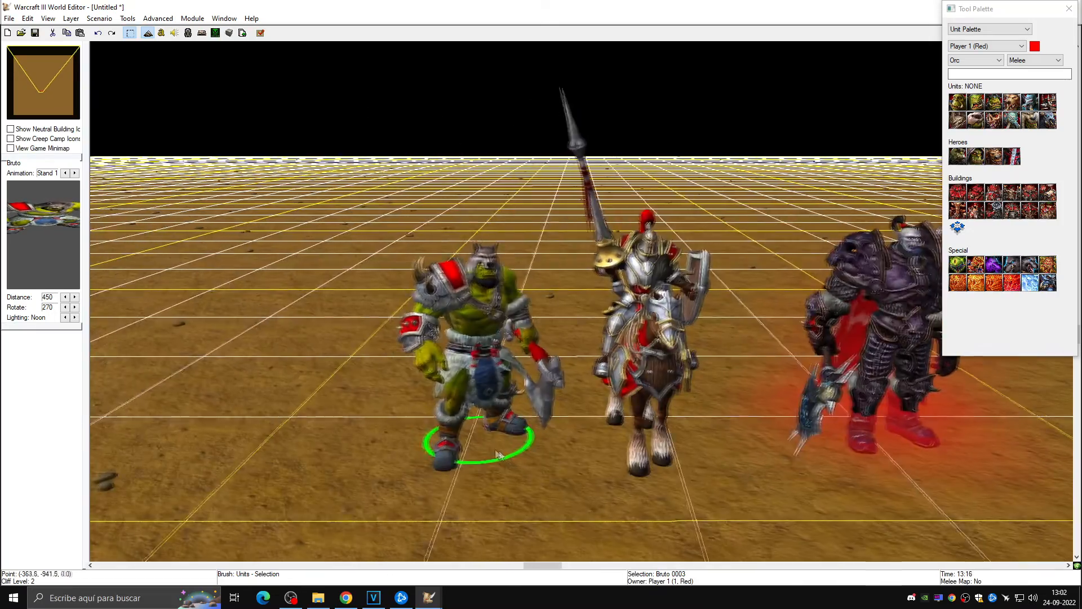
scroll(496, 455, up, 5)
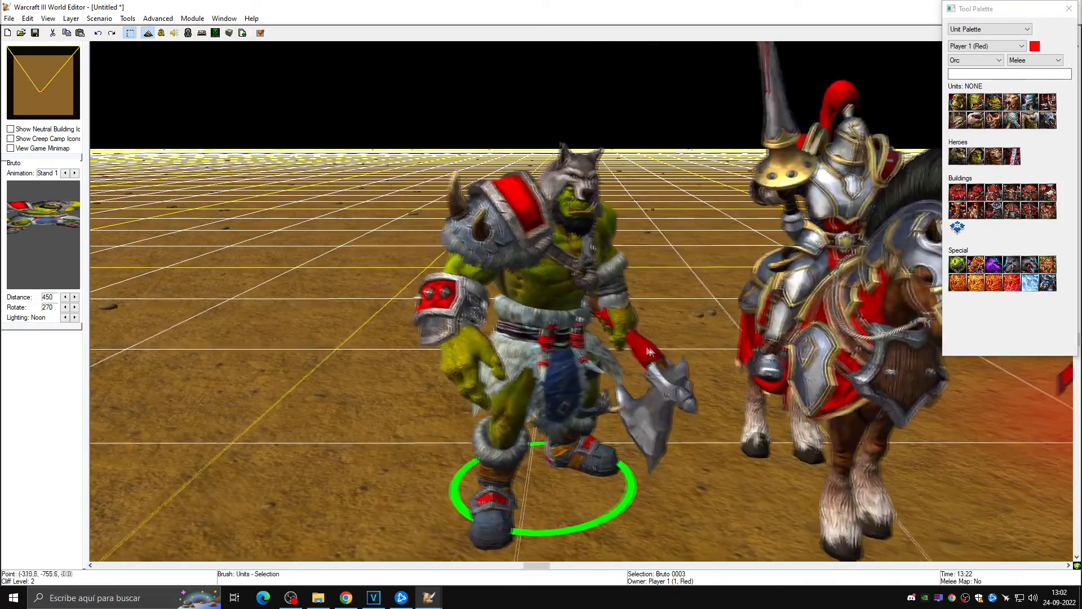
scroll(653, 352, down, 5)
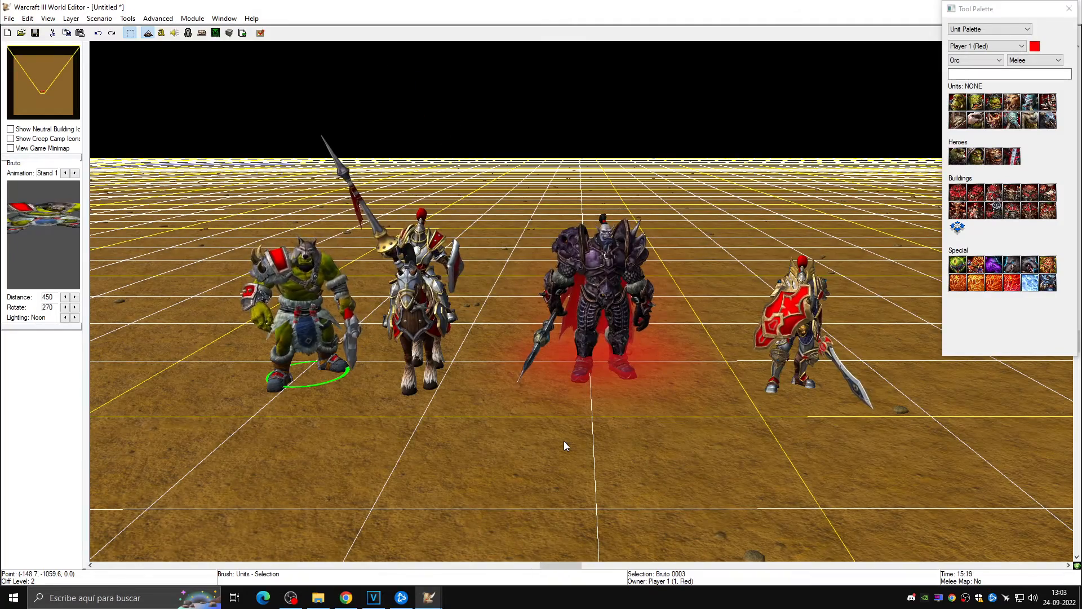